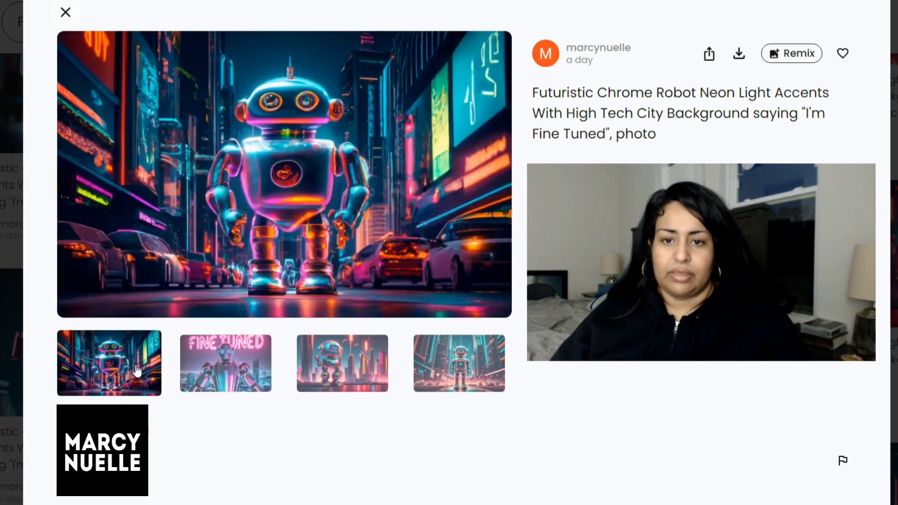
Step: Preview the second, third and fourth photo variants of the chrome robot set
left_click(237, 372)
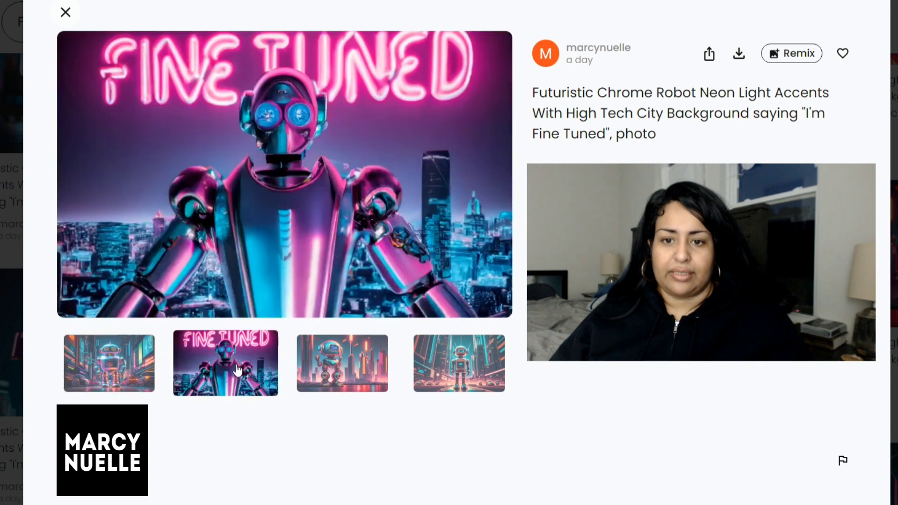
left_click(352, 364)
left_click(449, 367)
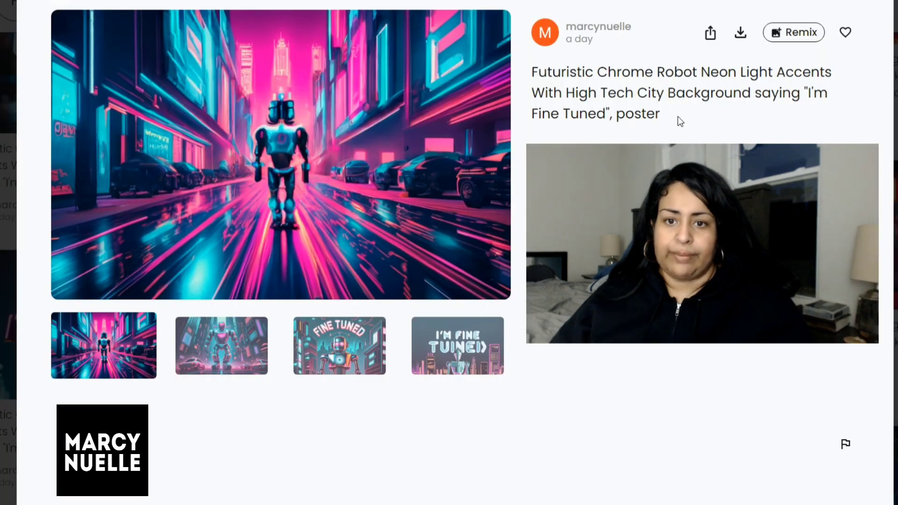
Step: View the poster robot images, including the 'Fine Tuned' and 'I'm Fine Tuned' lettering variants
left_click(228, 355)
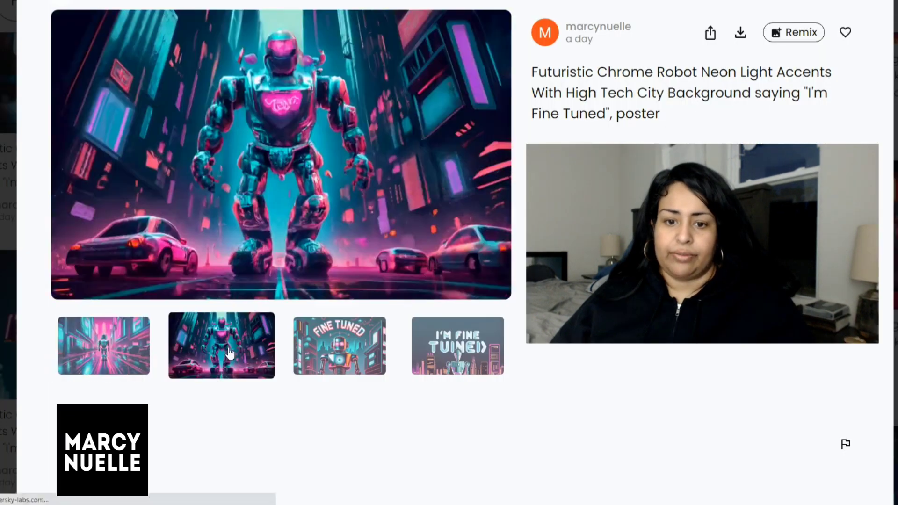
left_click(344, 346)
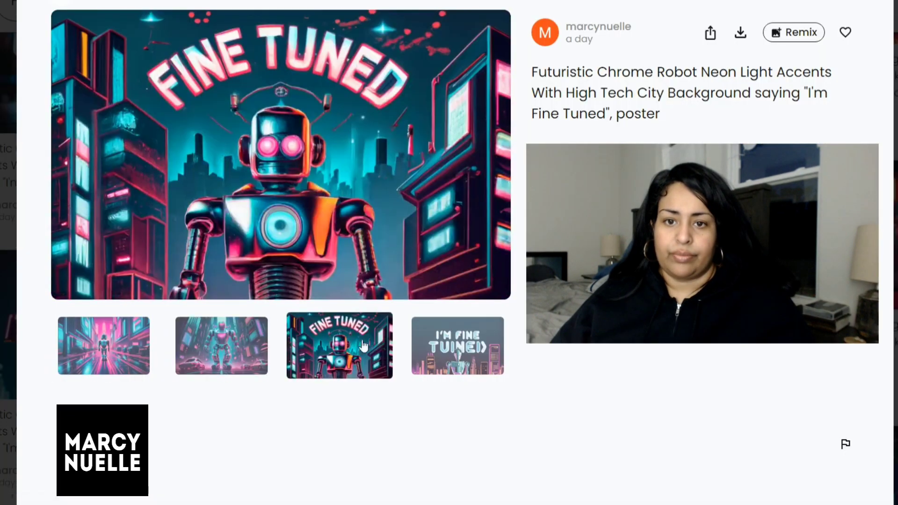
left_click(457, 345)
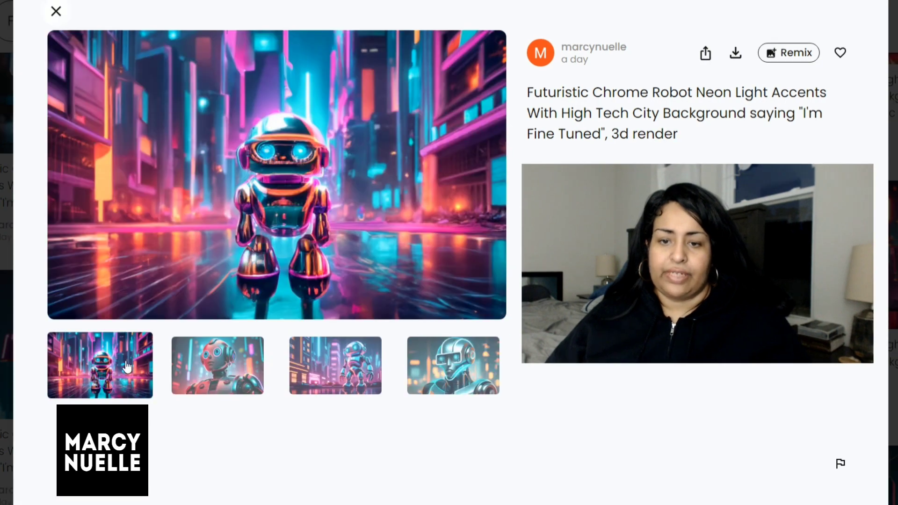
Step: Browse the 3d render robots: red and cyan close-up, visor goggles, and robot in city
left_click(229, 364)
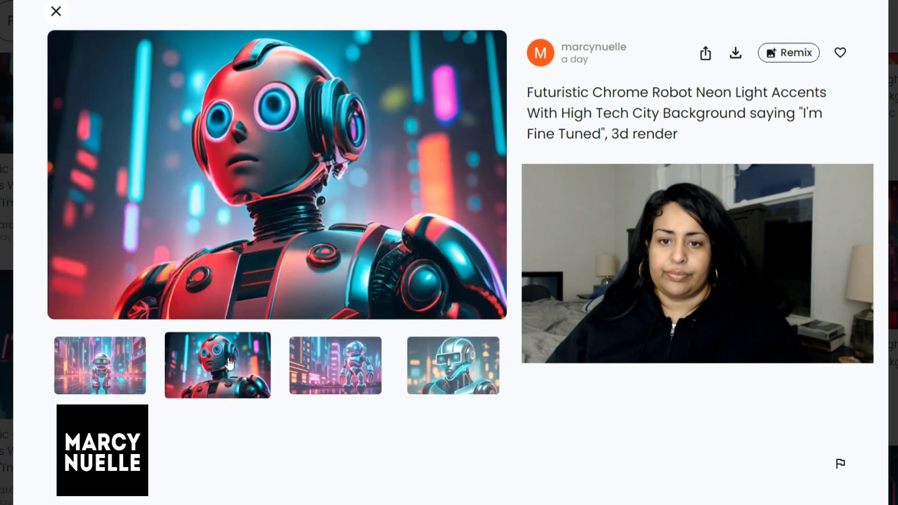
left_click(338, 370)
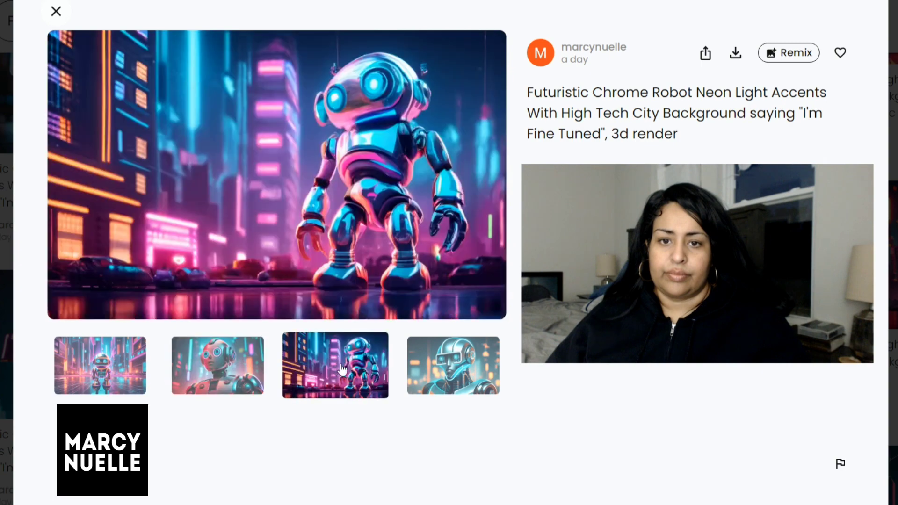
left_click(433, 369)
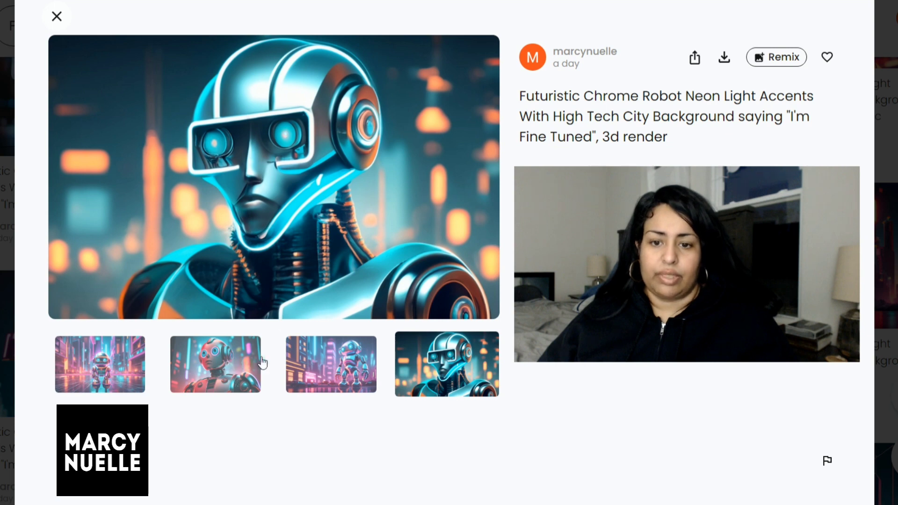
left_click(202, 365)
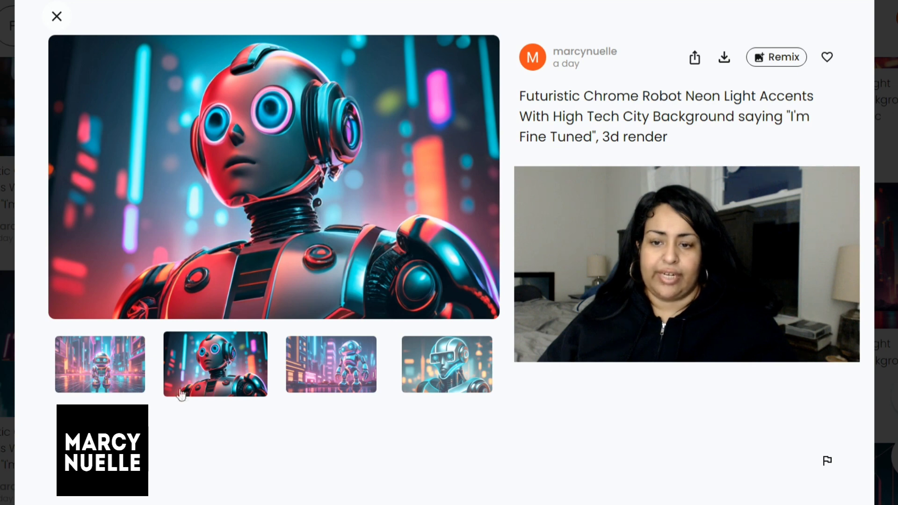
left_click(107, 369)
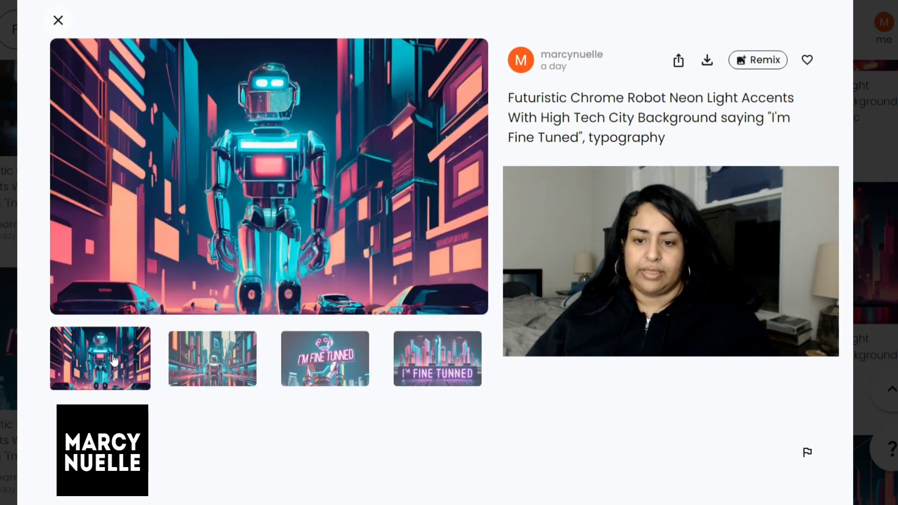
Step: Compare the robot-held and skyline 'I'm Fine Tunned' sign images, then advance to the cinematic post
left_click(219, 360)
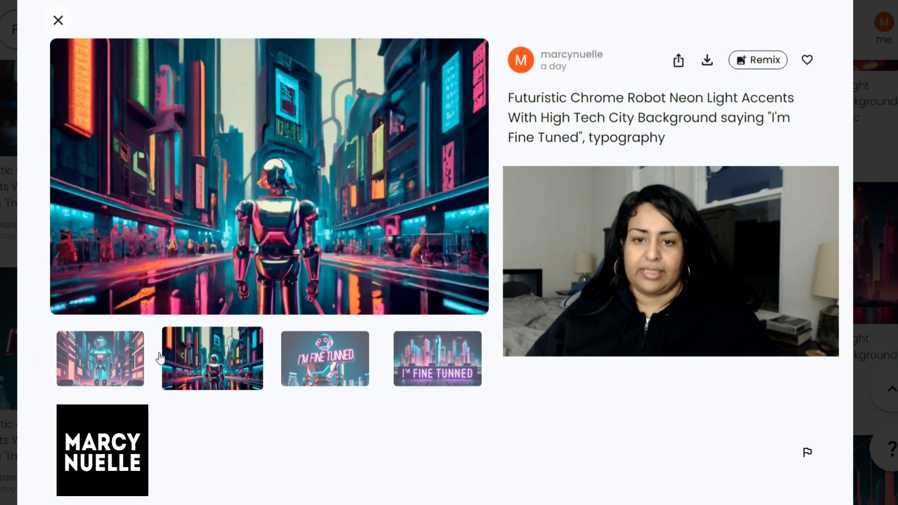
left_click(324, 359)
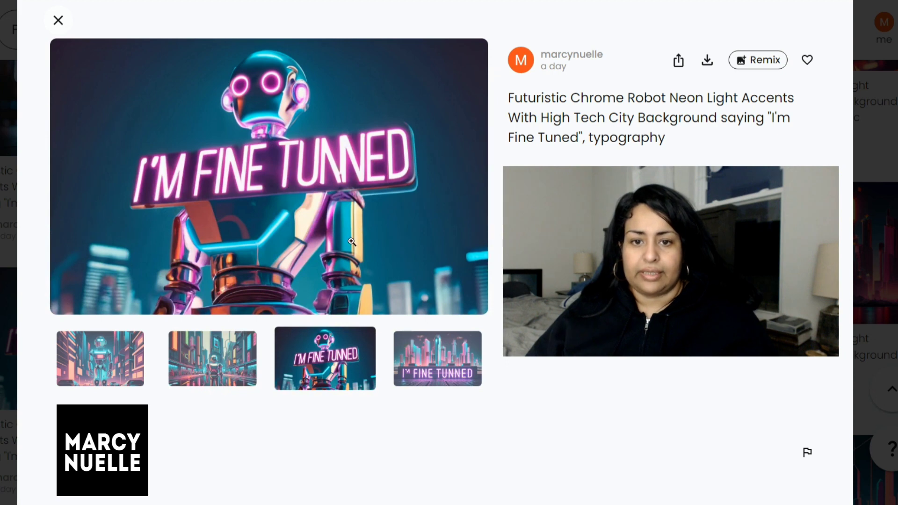
left_click(439, 345)
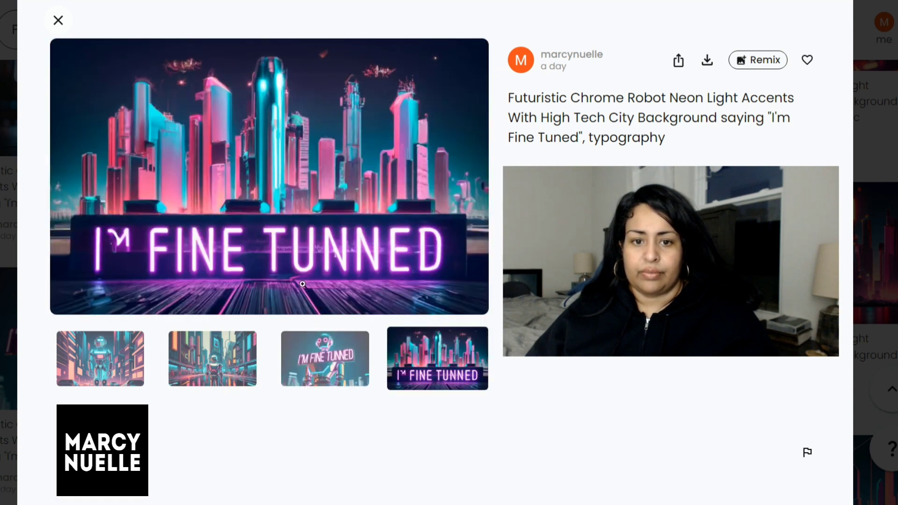
left_click(342, 356)
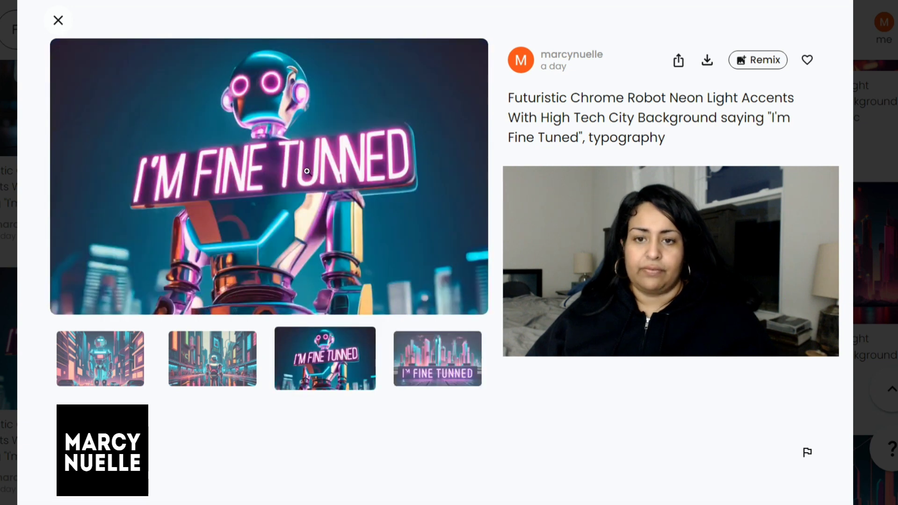
left_click(426, 356)
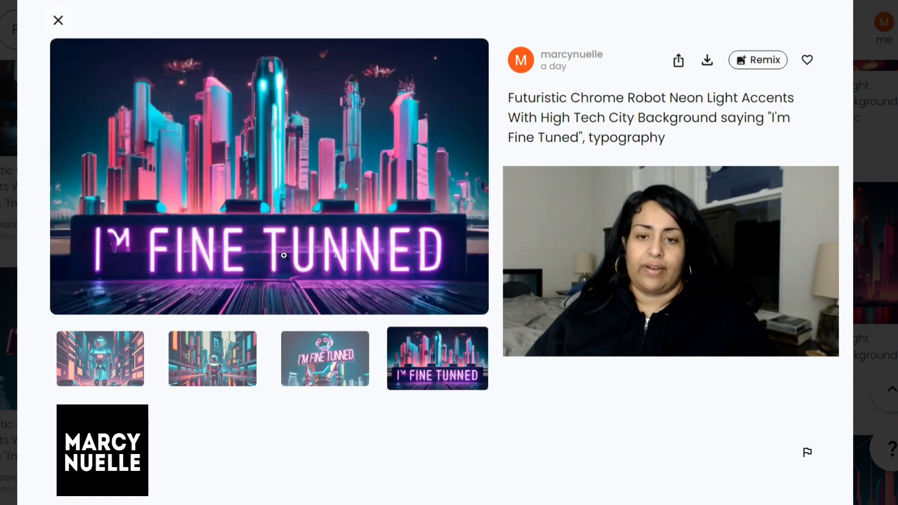
left_click(115, 356)
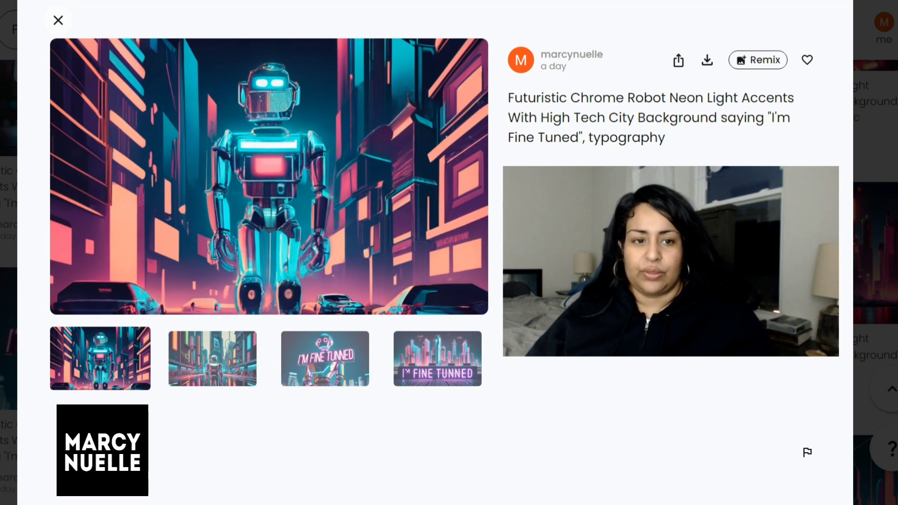
key("Right")
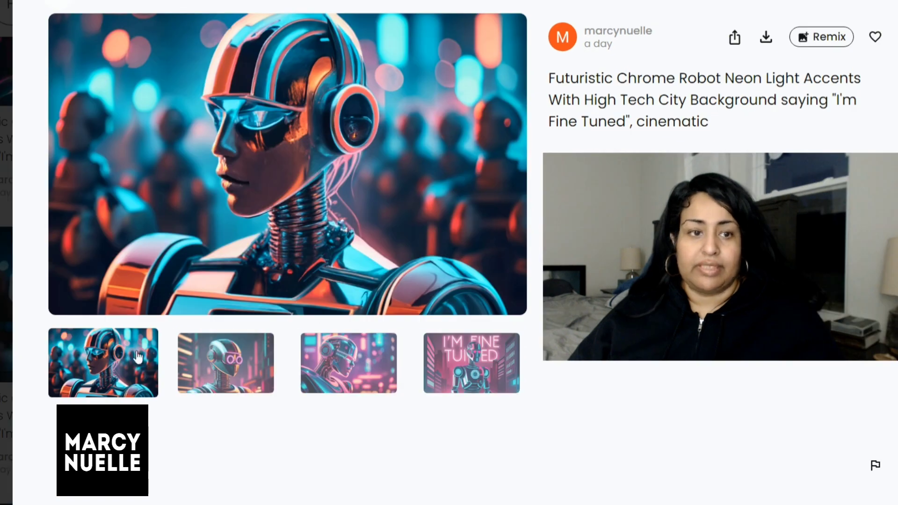
Step: View the pink-goggle, chrome profile and neon-lettering portraits, ending back on the first one
left_click(239, 360)
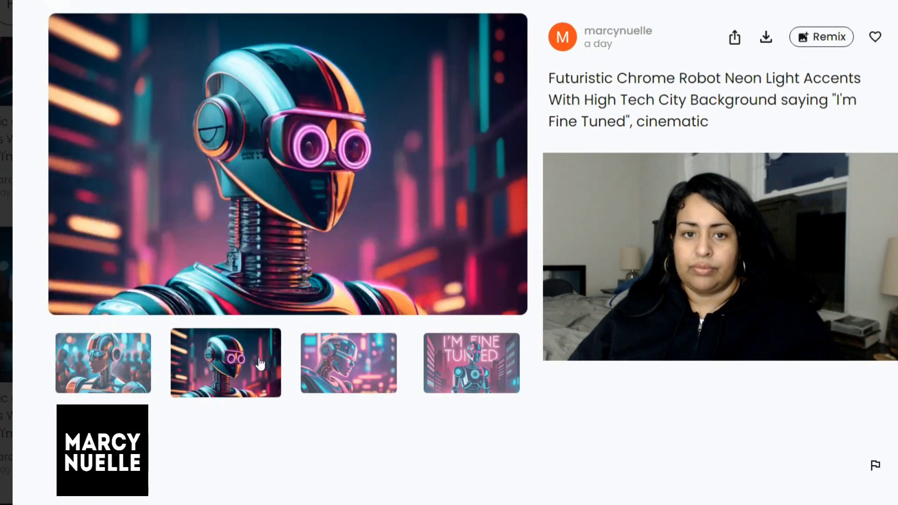
left_click(345, 362)
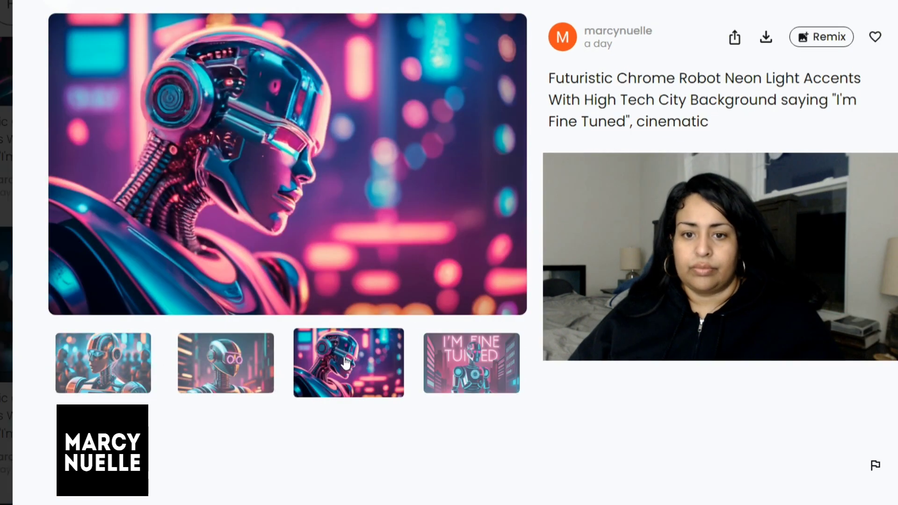
left_click(465, 361)
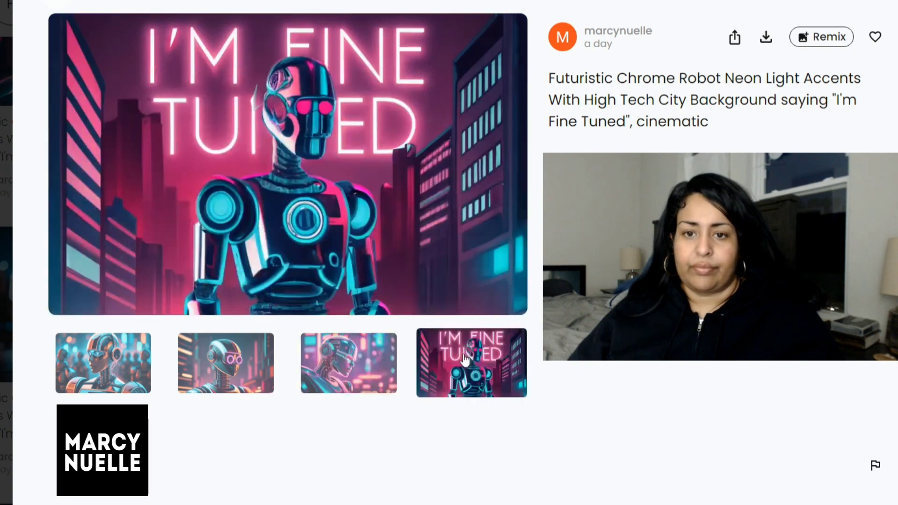
left_click(325, 373)
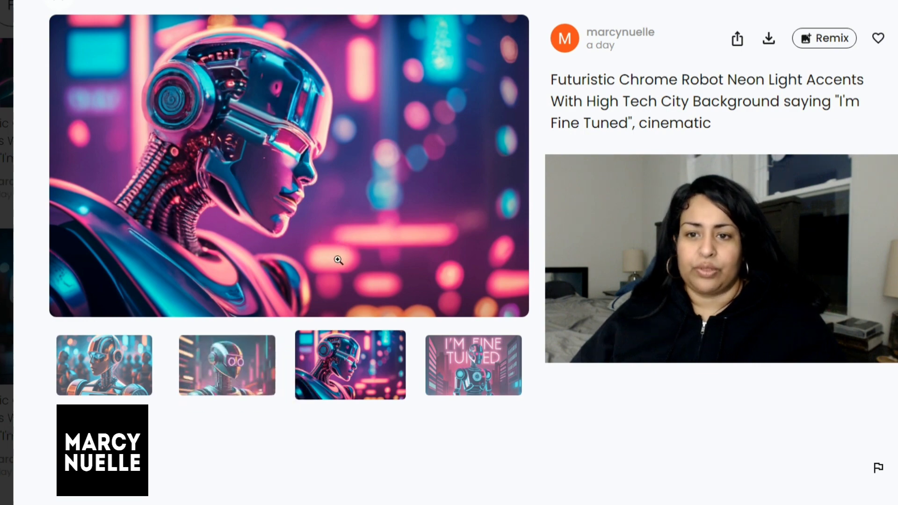
left_click(66, 352)
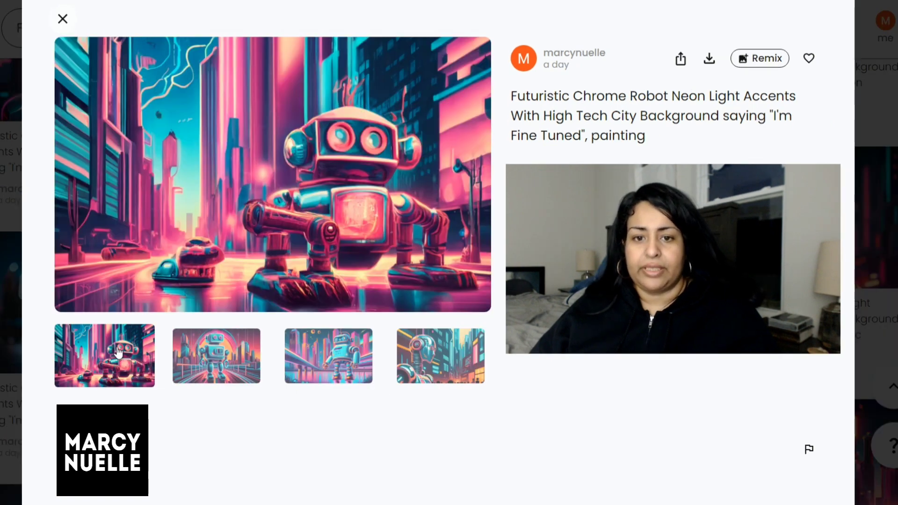
Step: View the painted robots, including the bridge and profile images, then advance to the fashion post
left_click(212, 350)
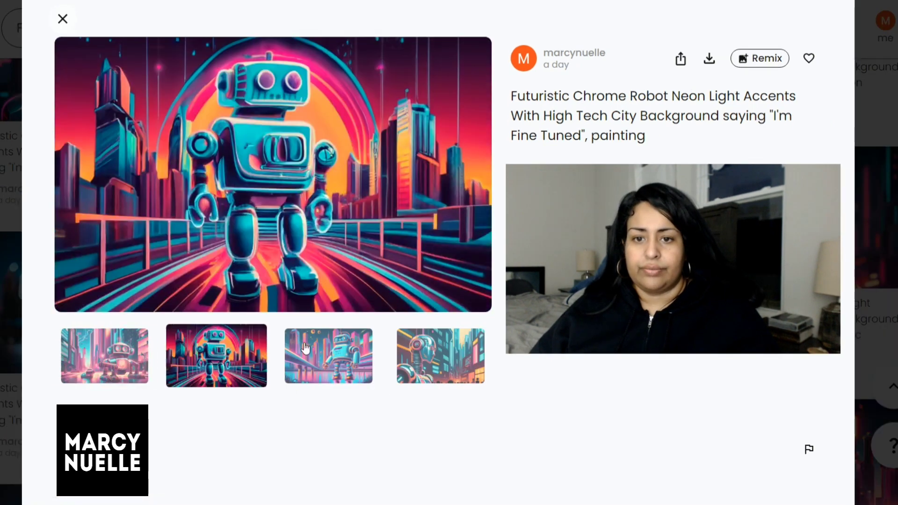
left_click(326, 350)
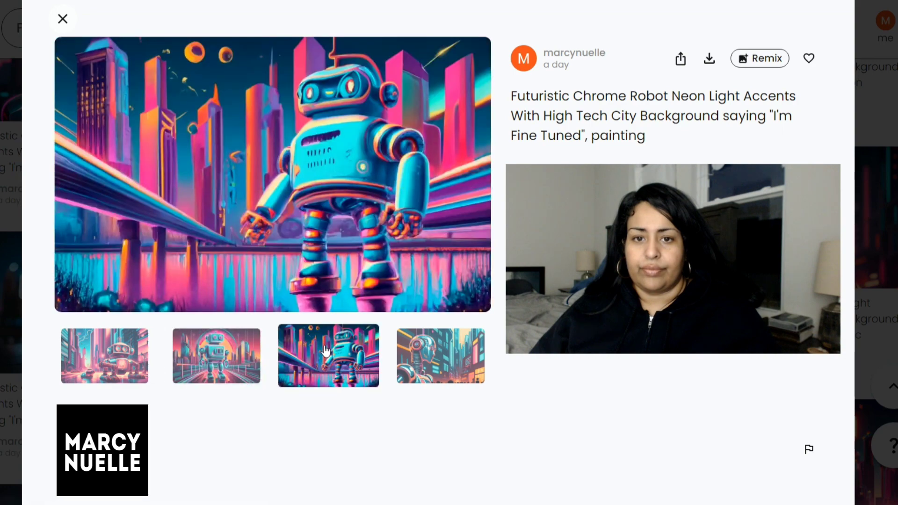
left_click(430, 352)
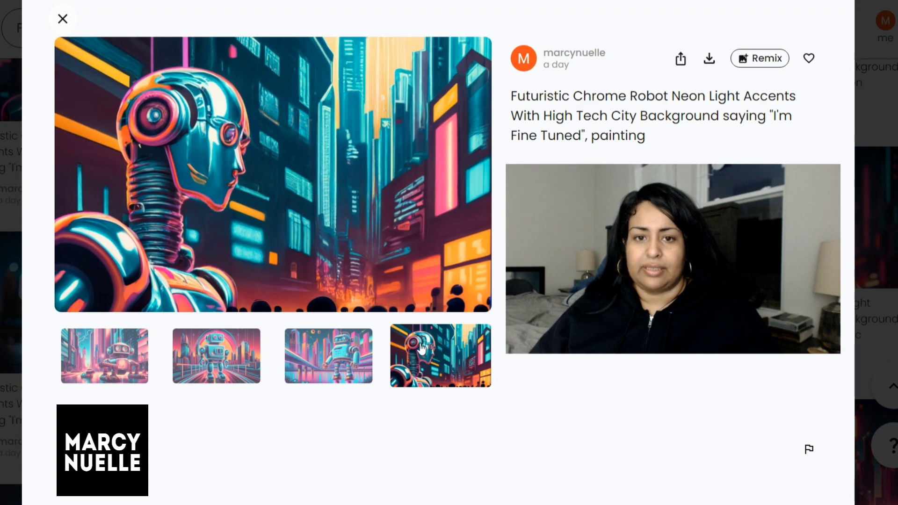
key("Right")
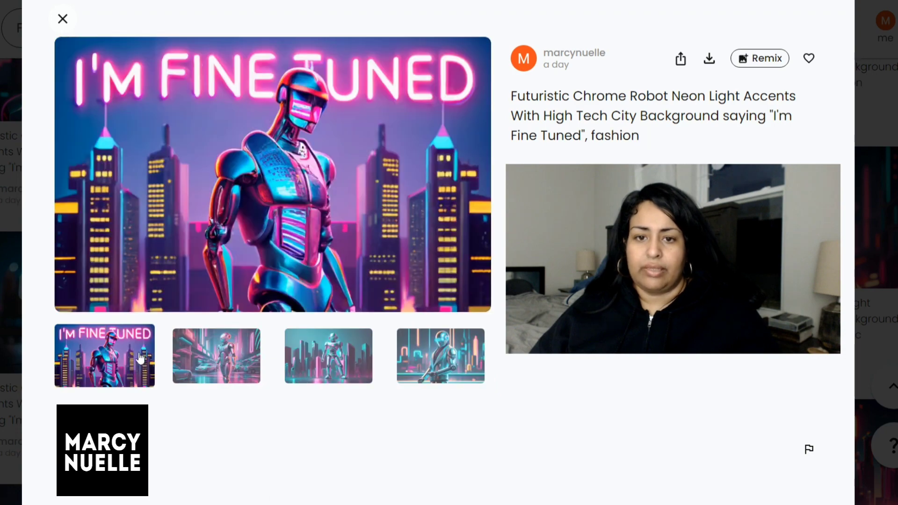
Step: Browse the fashion robots and finish on the one under the I'M FINE TUNED sign
left_click(226, 363)
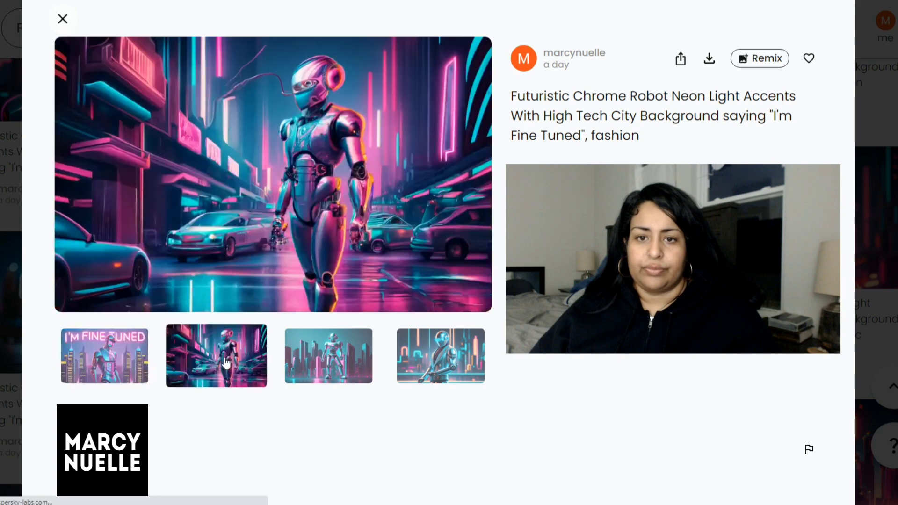
left_click(327, 360)
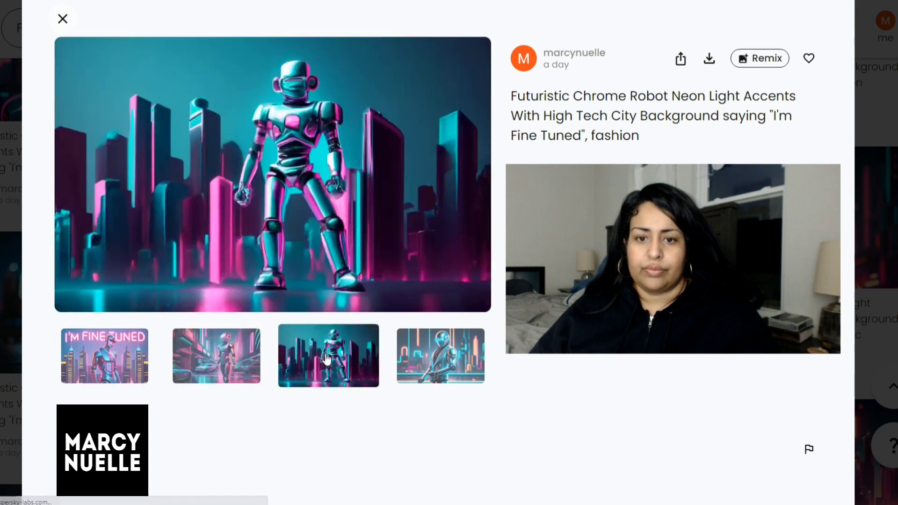
left_click(431, 361)
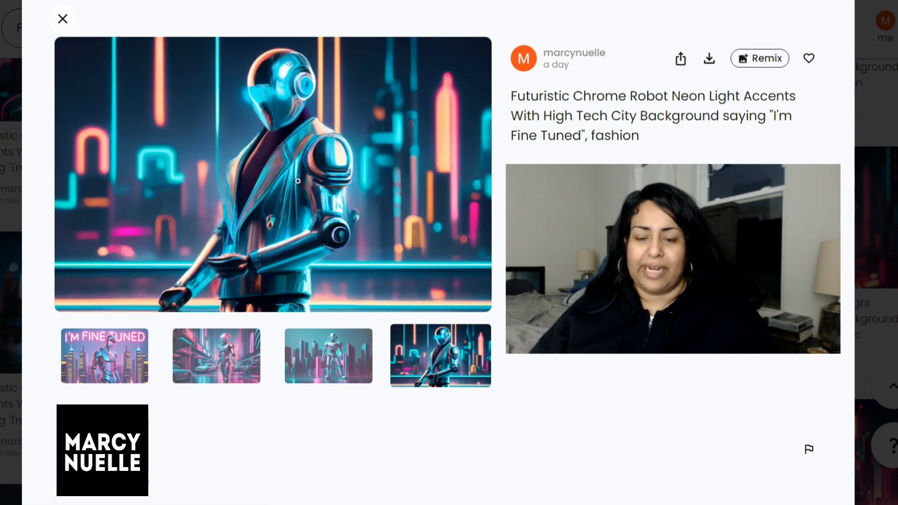
left_click(329, 336)
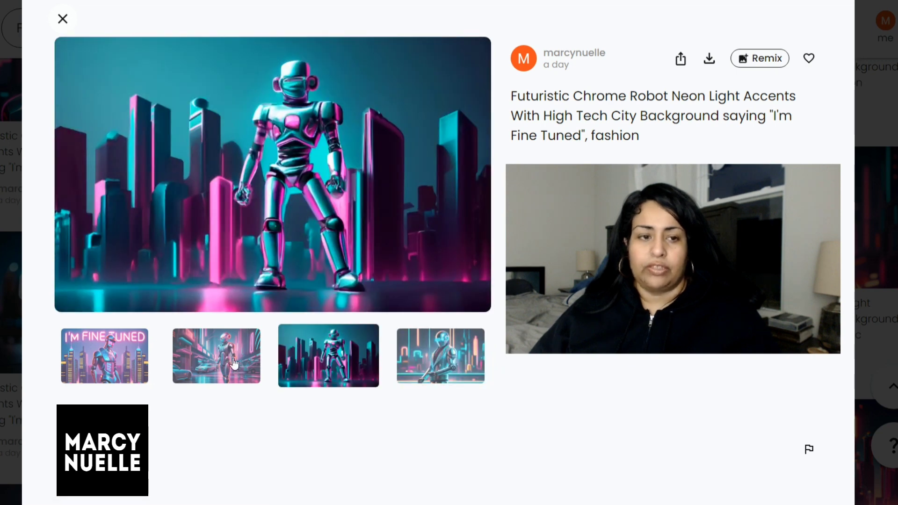
left_click(224, 355)
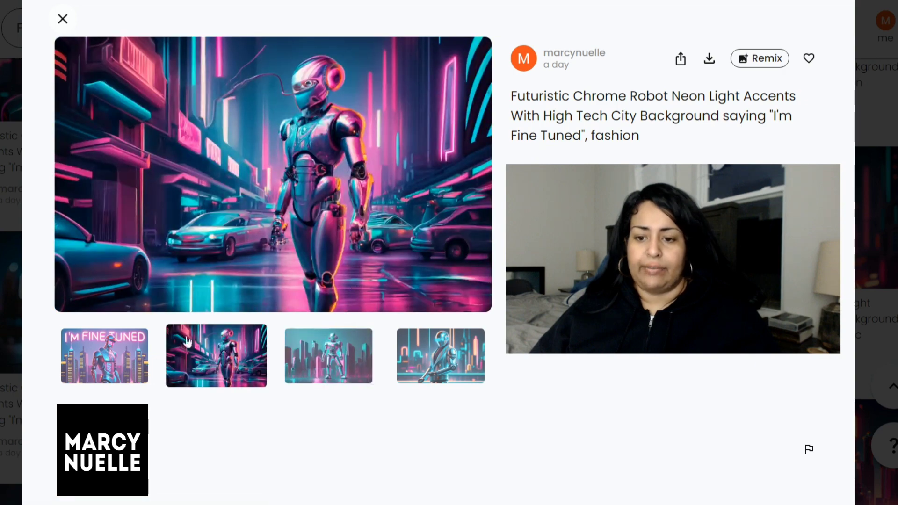
left_click(79, 355)
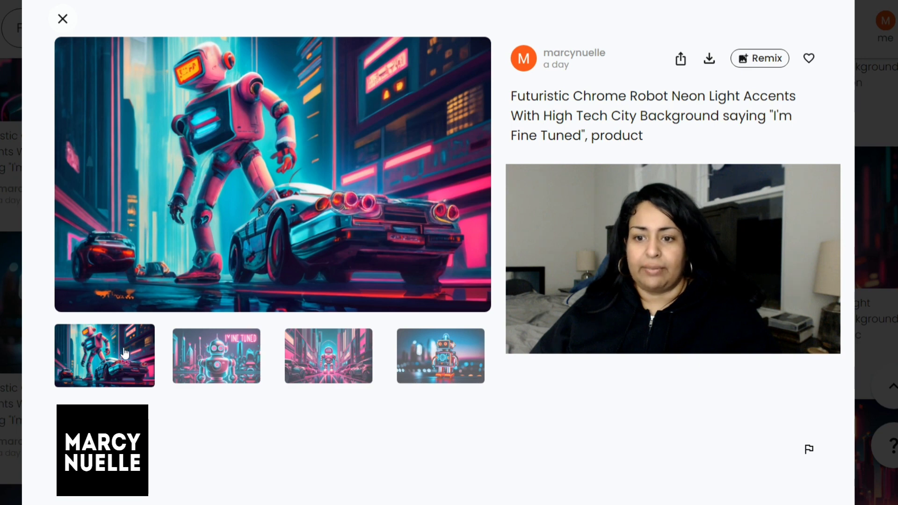
Step: Cycle through the boxy neon-sign robot, pink street robot and car robot, ending on the toy robot
left_click(210, 362)
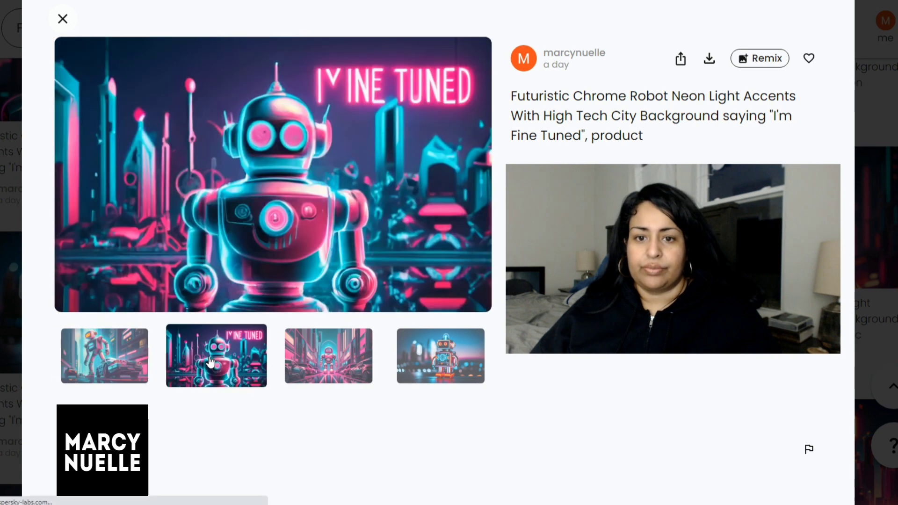
left_click(317, 351)
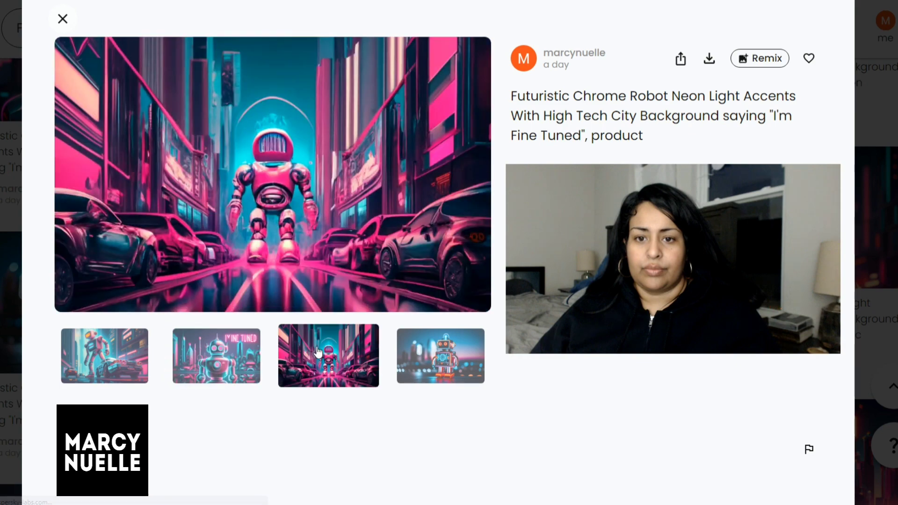
left_click(431, 353)
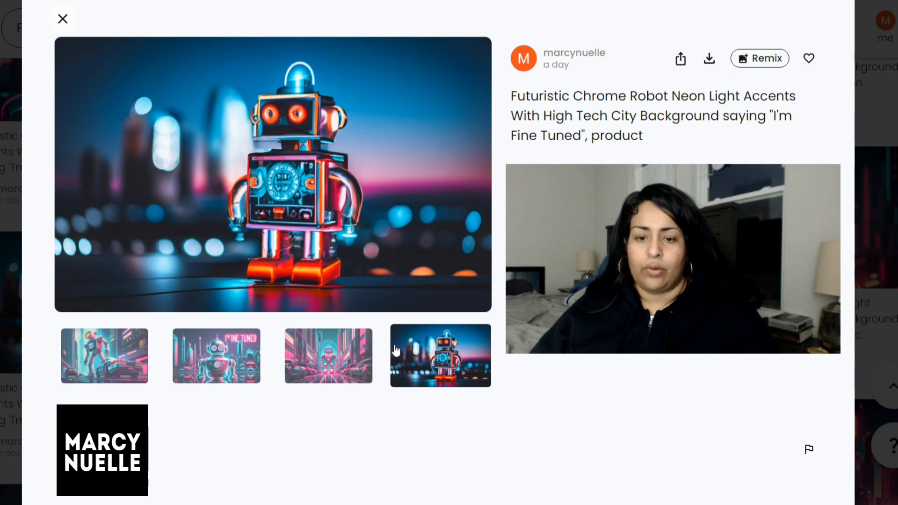
left_click(123, 368)
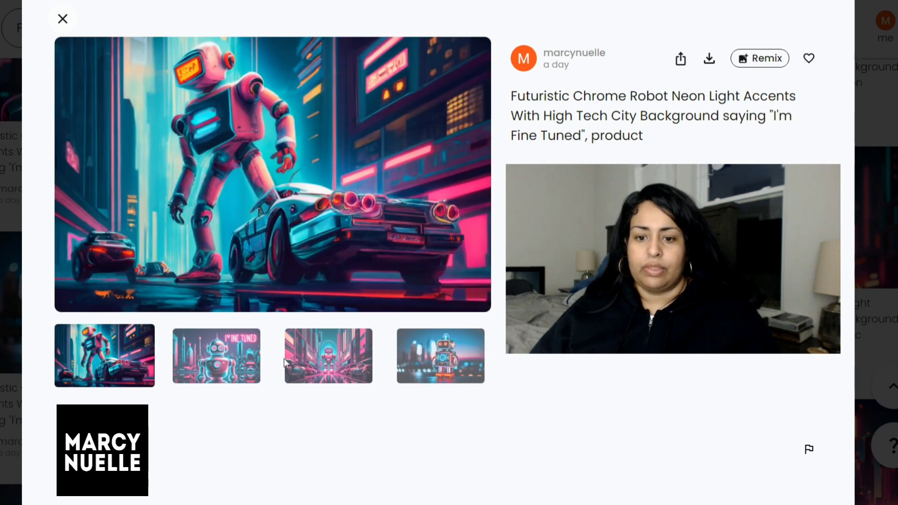
left_click(338, 365)
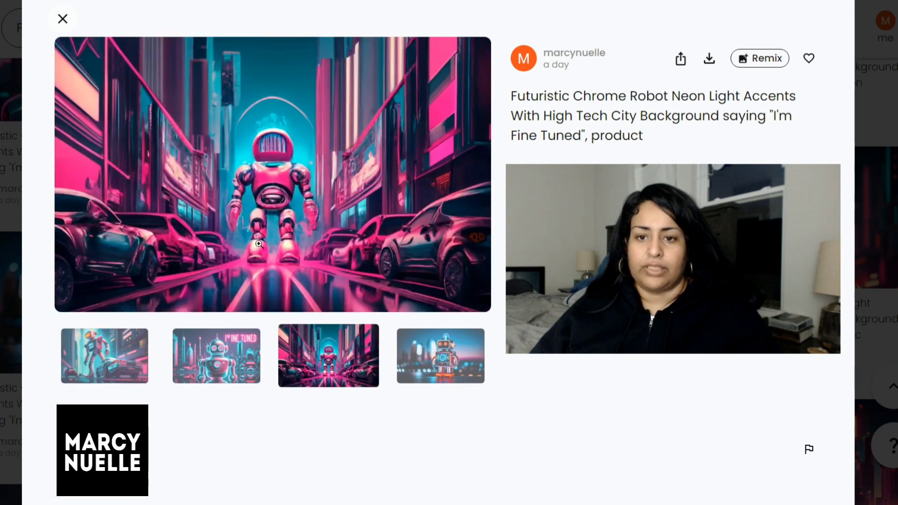
left_click(231, 351)
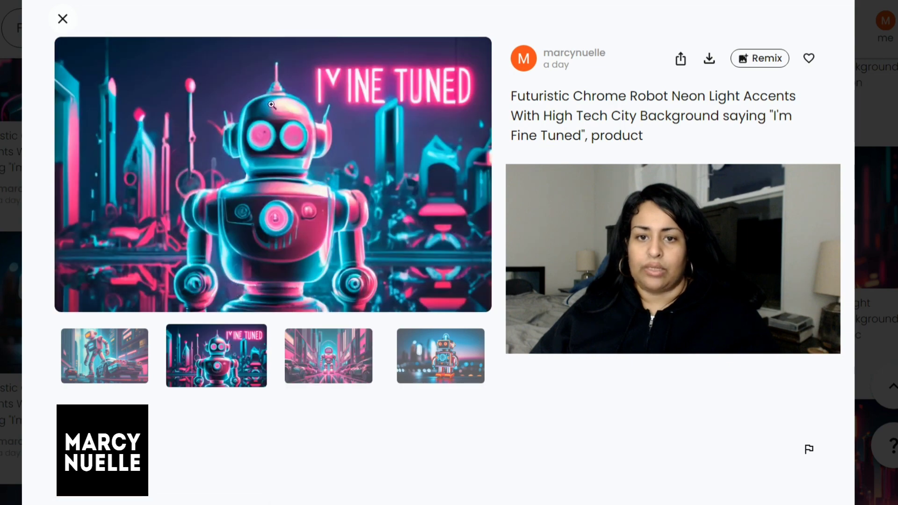
left_click(451, 359)
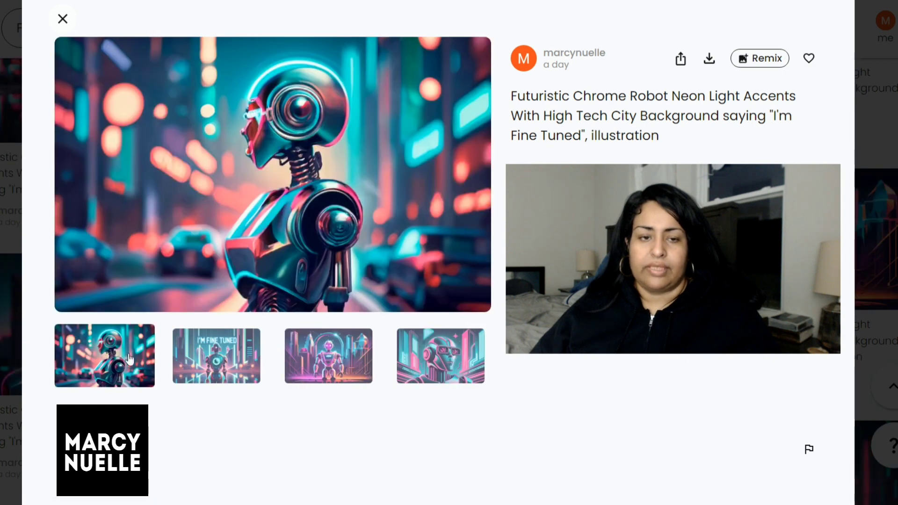
Step: Browse the illustration robots, including I'M FINE TUNED, neon arch and glasses, then go to anime
left_click(219, 358)
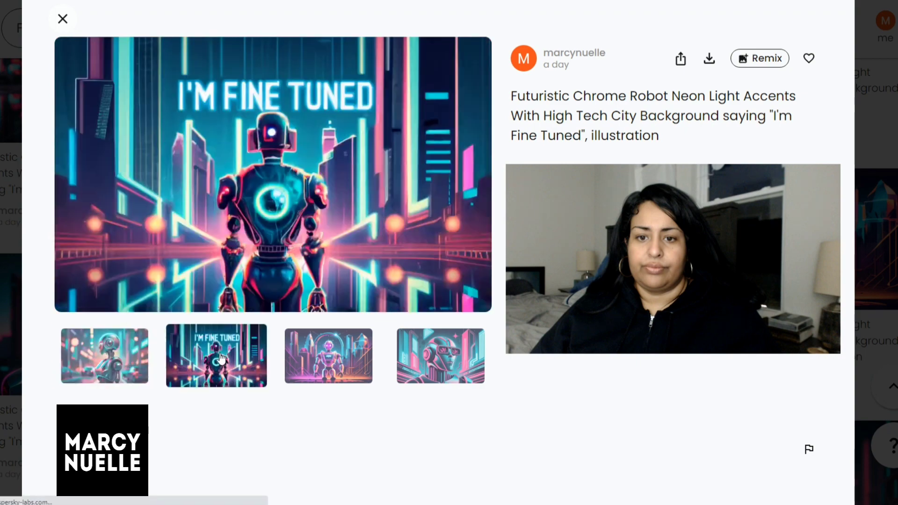
left_click(330, 352)
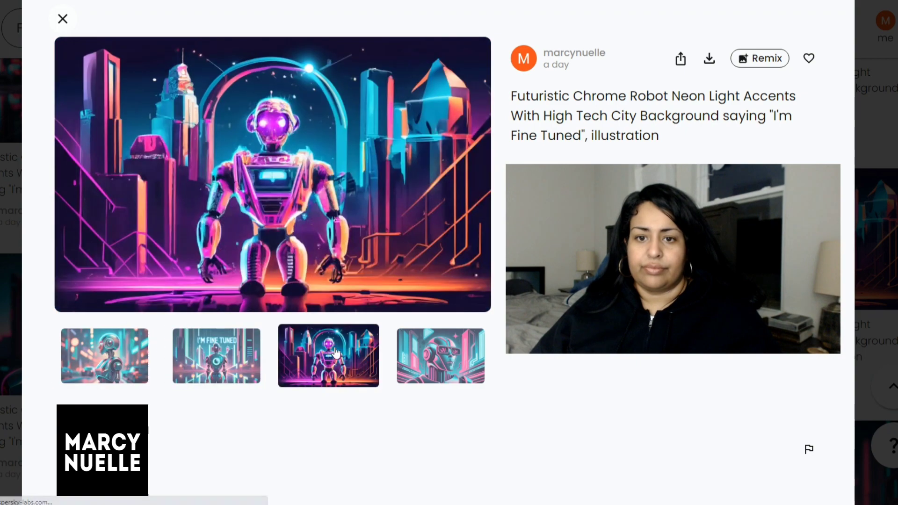
left_click(446, 352)
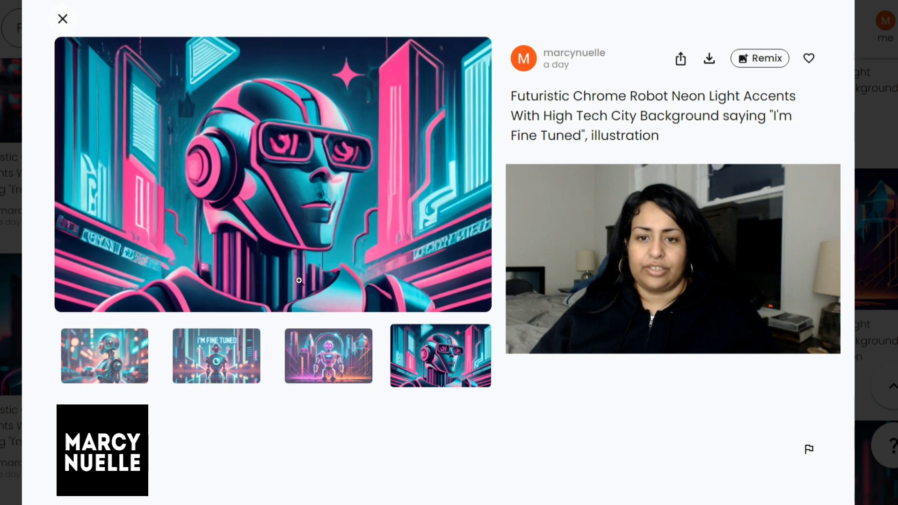
left_click(209, 358)
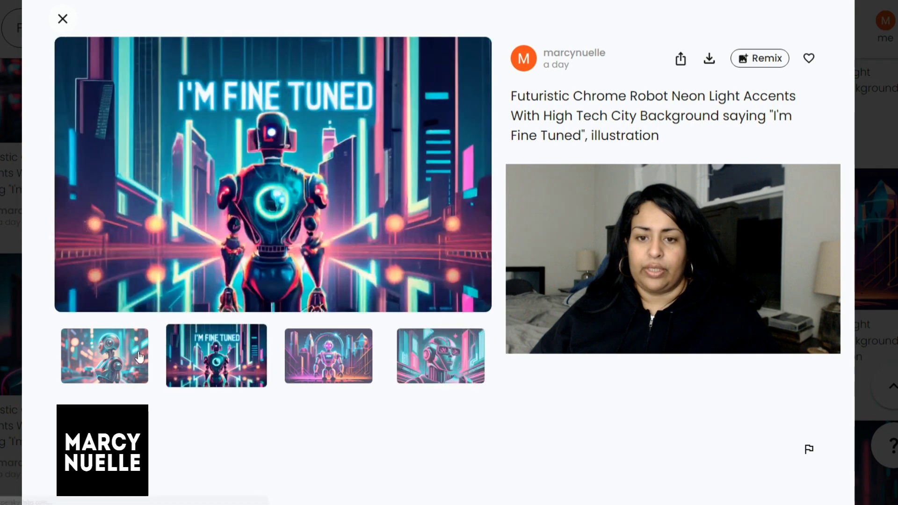
left_click(139, 358)
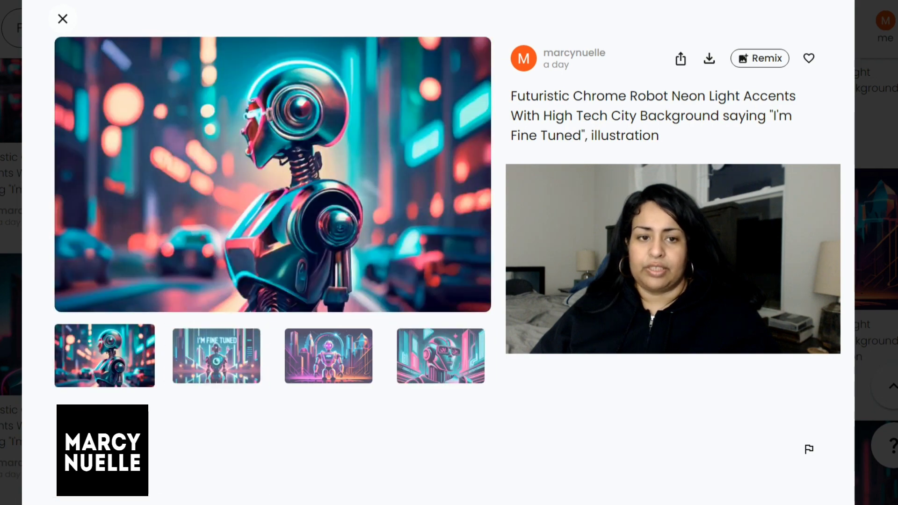
key("Right")
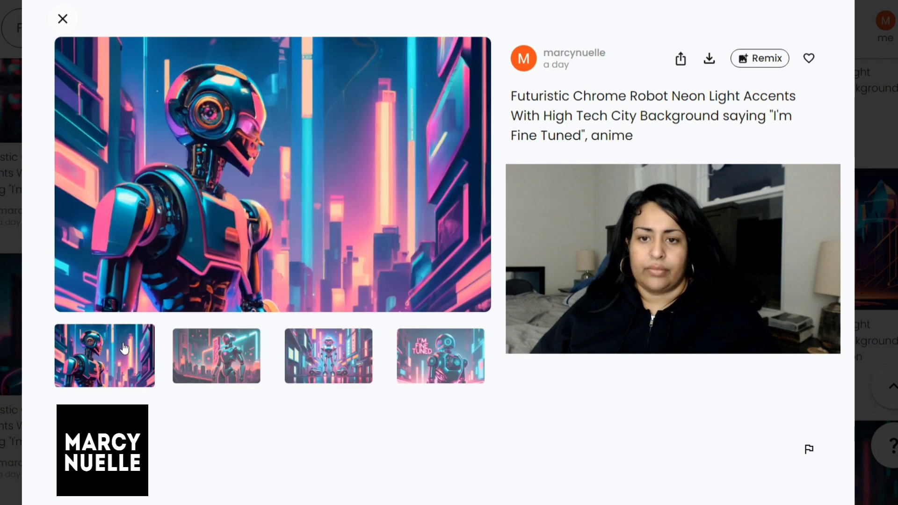
Step: View the anime robots between cars and beside the I'M FINE TUNED sign, then advance
left_click(237, 359)
left_click(347, 359)
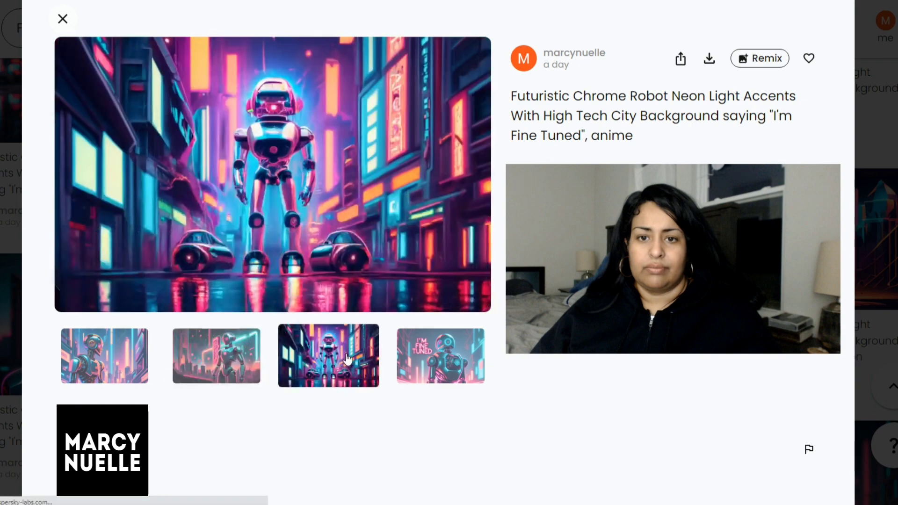
left_click(437, 354)
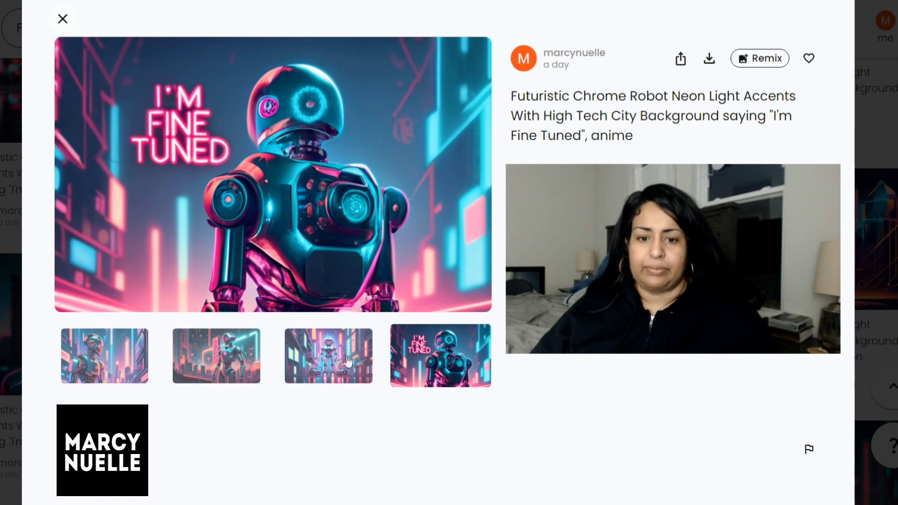
key("Right")
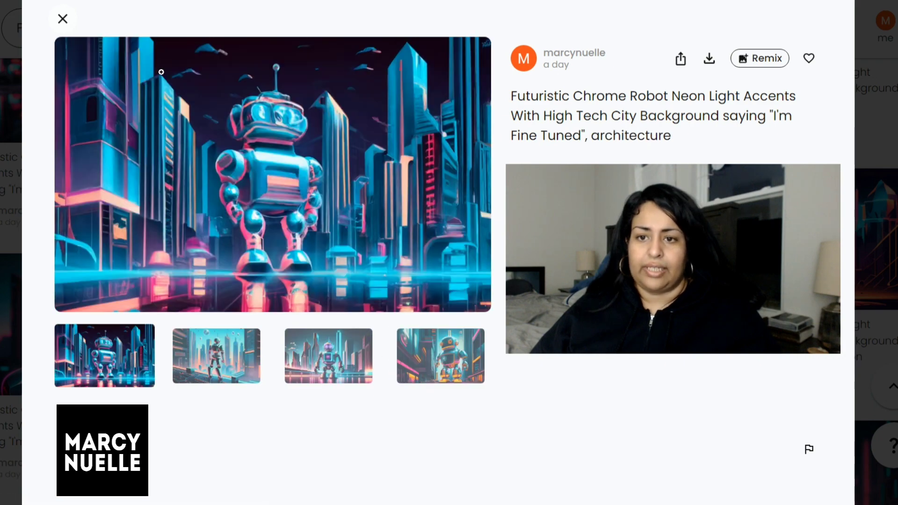
Step: View the skyline, waterfront and orange-accented architecture robots, then open the dark fantasy post
left_click(214, 352)
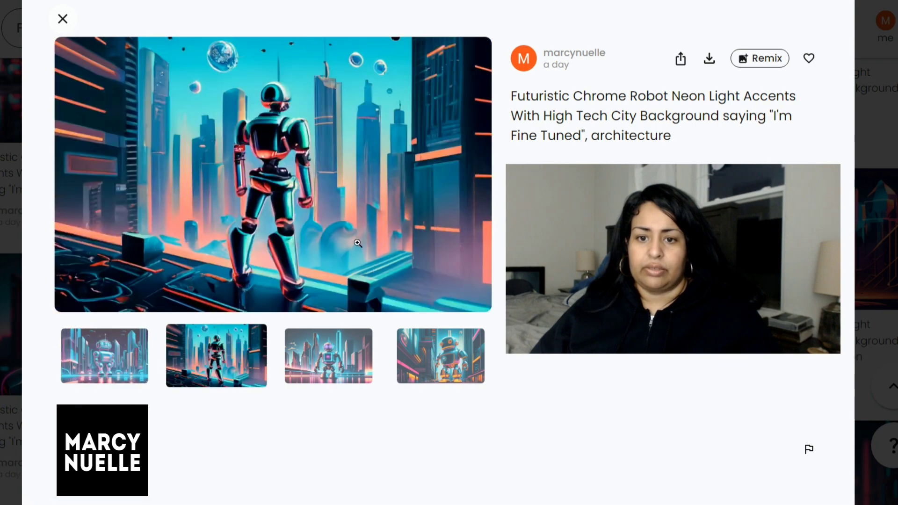
left_click(344, 365)
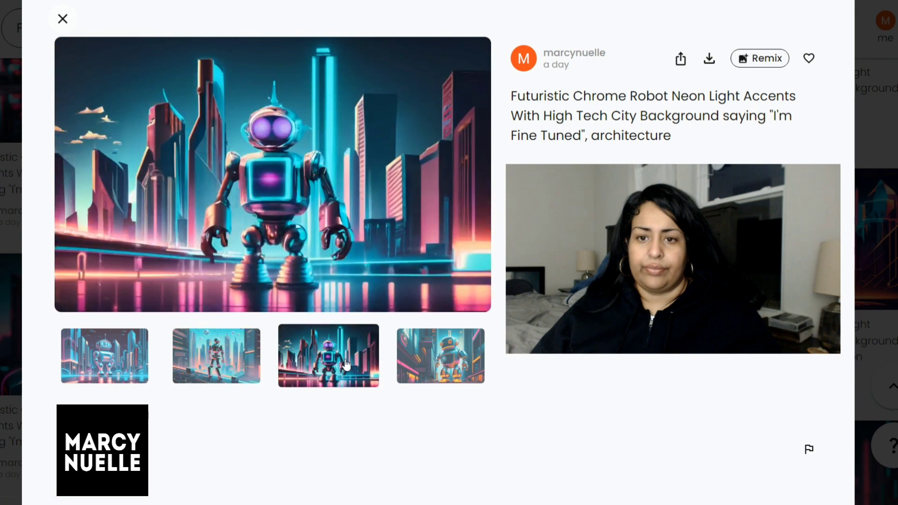
left_click(445, 356)
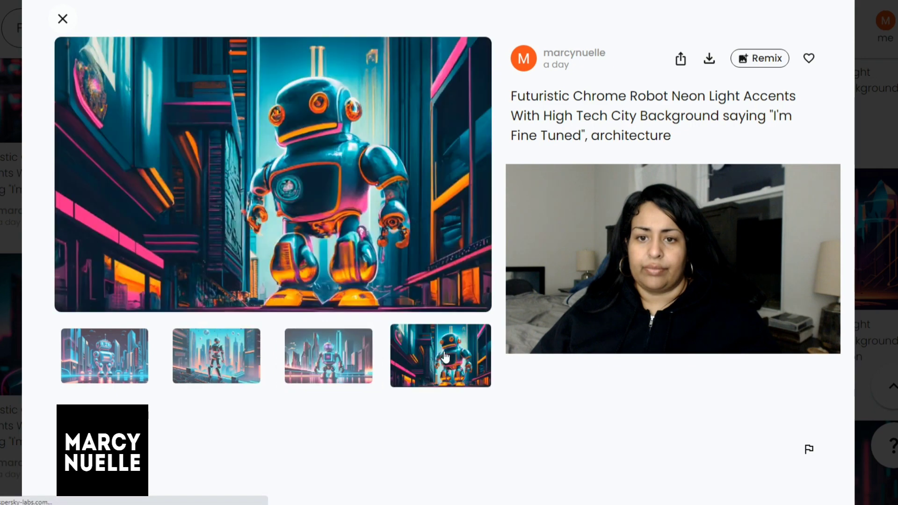
left_click(97, 335)
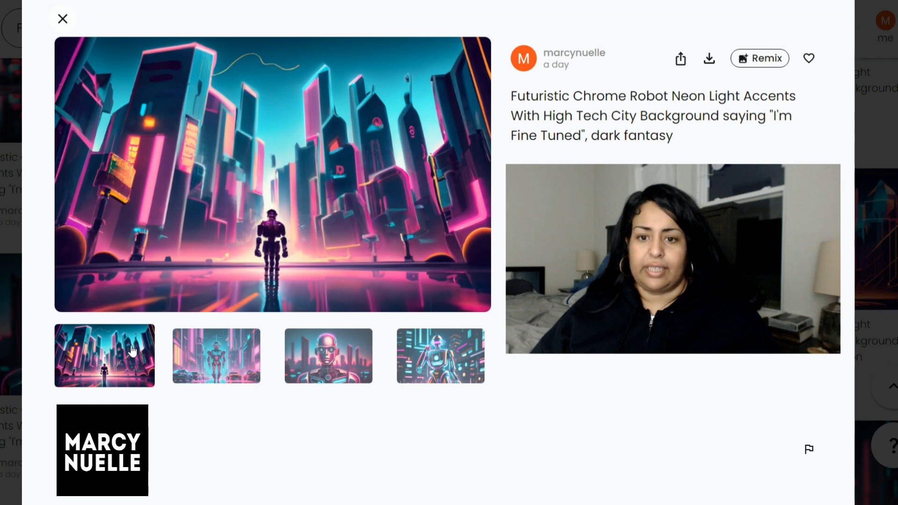
Step: Cycle through the parked-cars, neon night-city and lone-figure images, ending on the chrome robot face
left_click(217, 354)
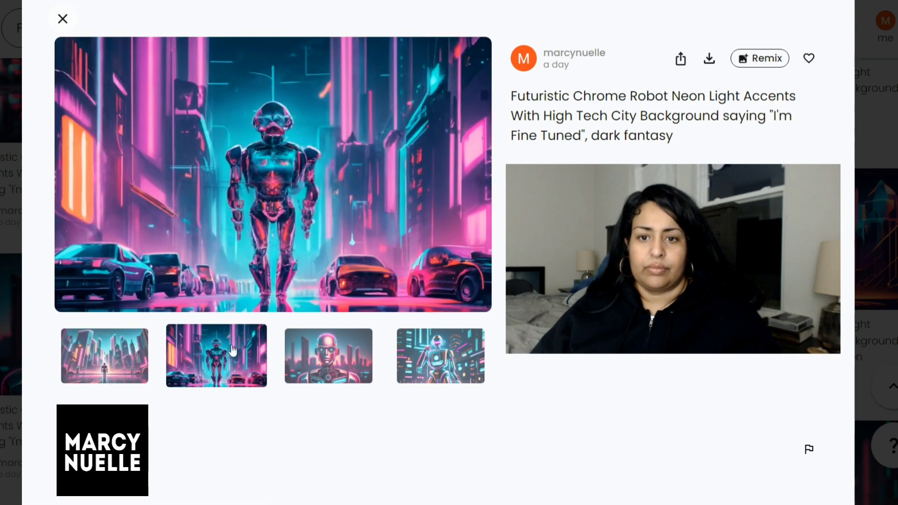
left_click(321, 351)
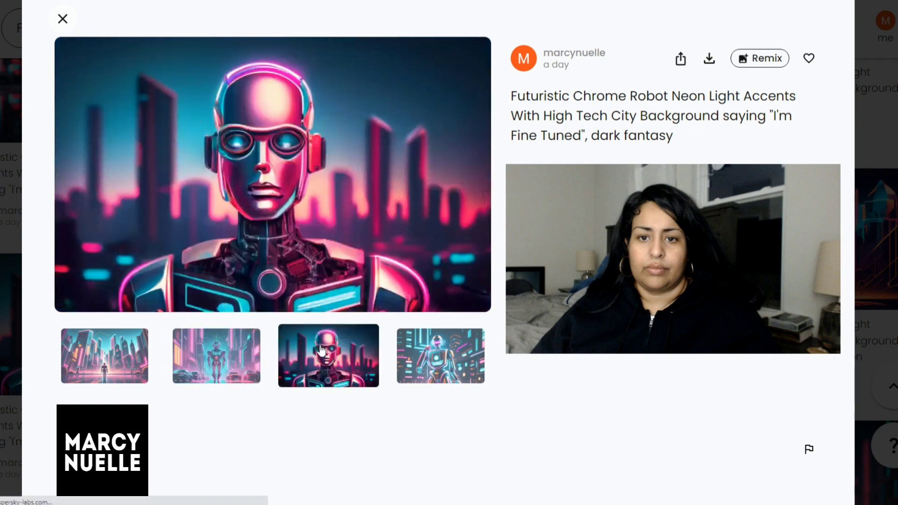
left_click(433, 353)
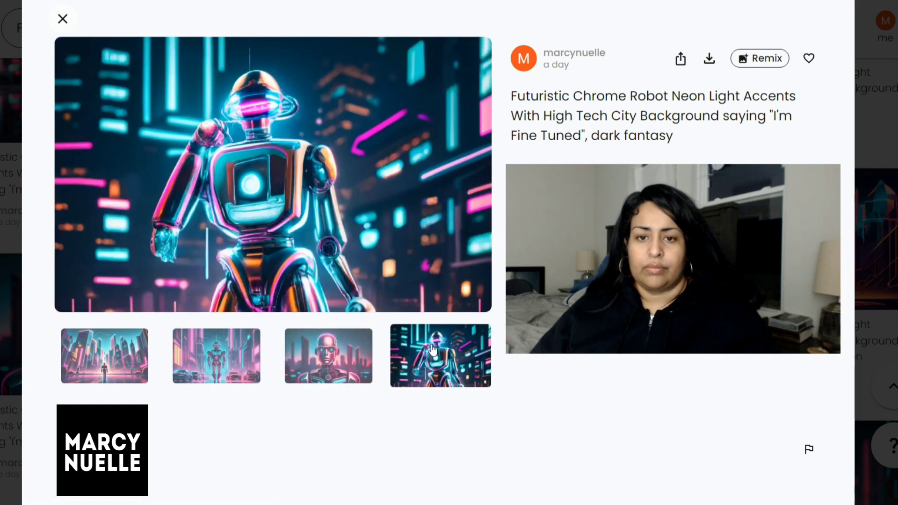
left_click(148, 379)
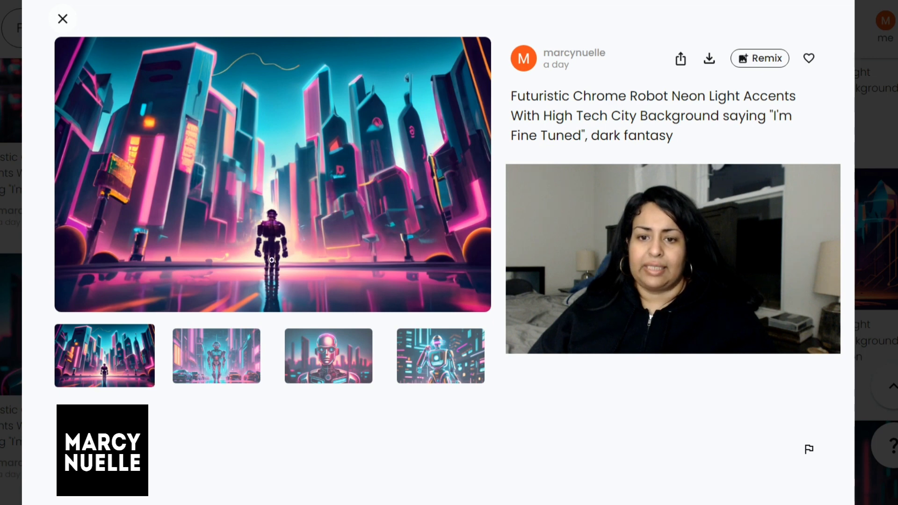
left_click(233, 357)
left_click(451, 361)
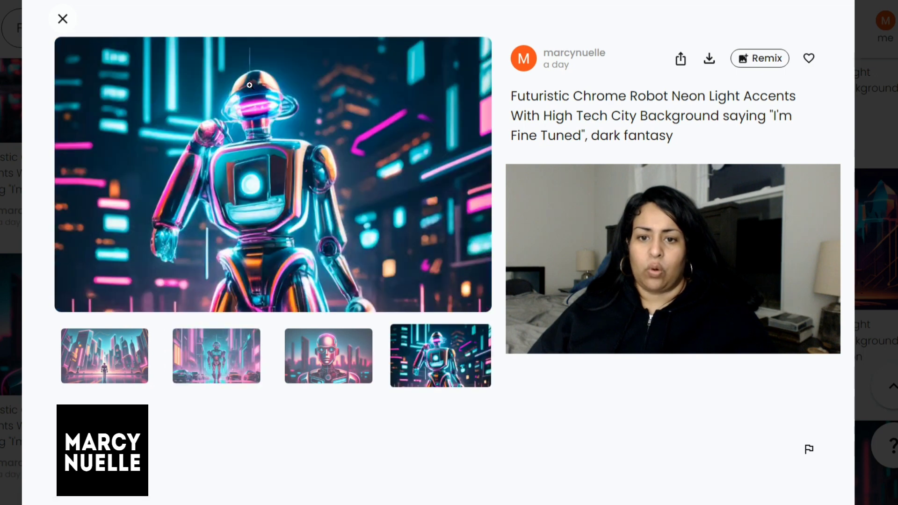
left_click(321, 361)
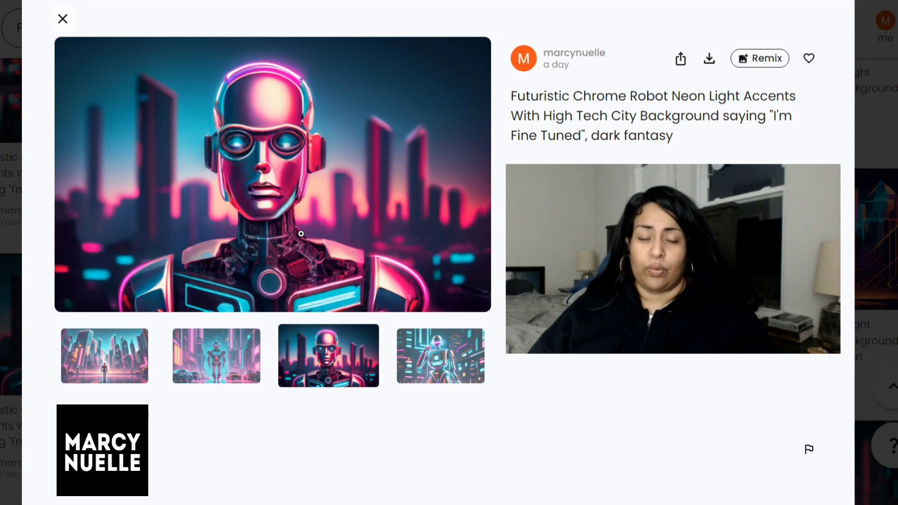
Step: In the vibrant post, view the striding, blue-goggle and reflective-street robots, ending on the second image
key("Right")
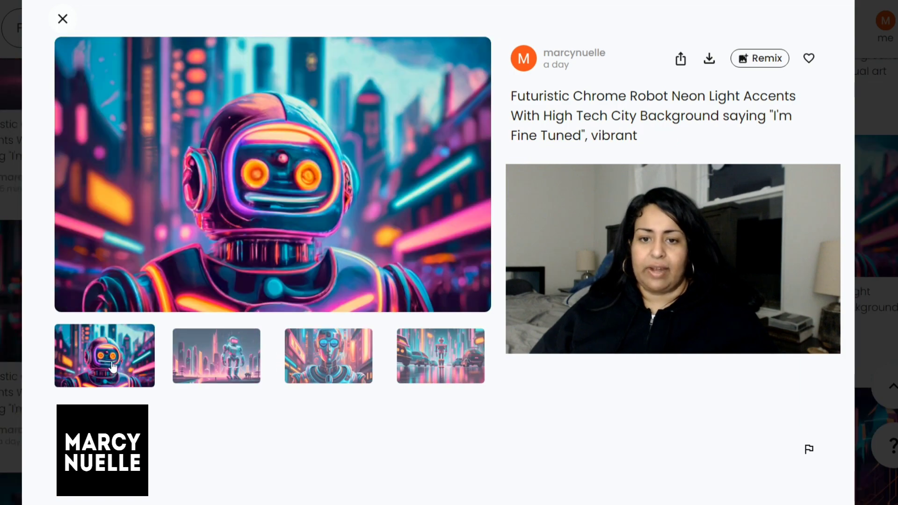
left_click(229, 365)
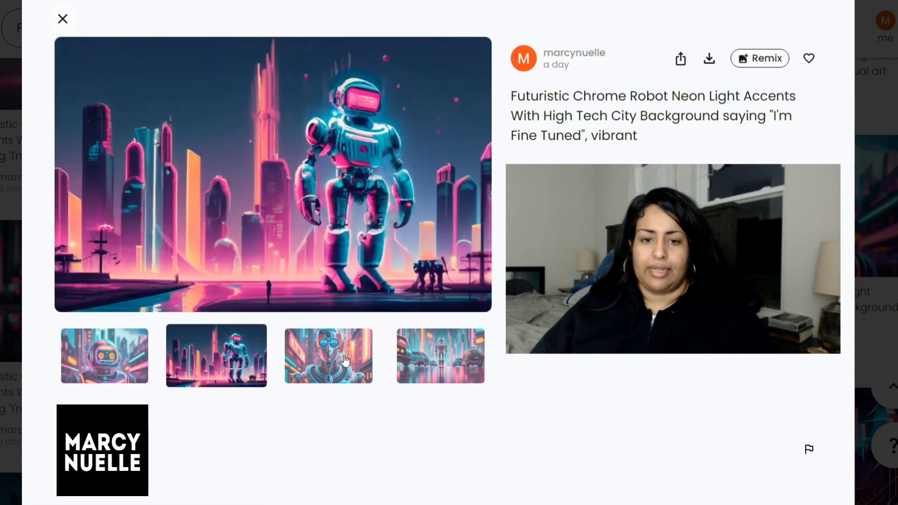
left_click(345, 358)
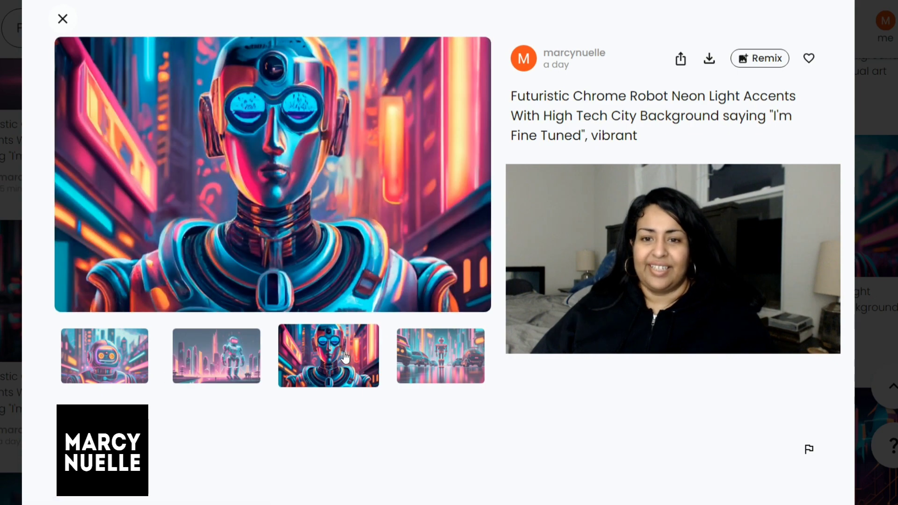
left_click(448, 352)
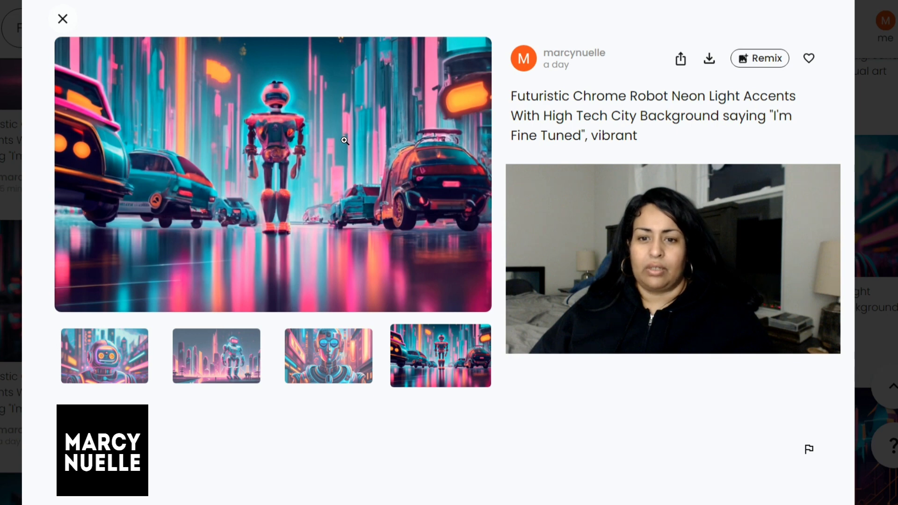
left_click(242, 360)
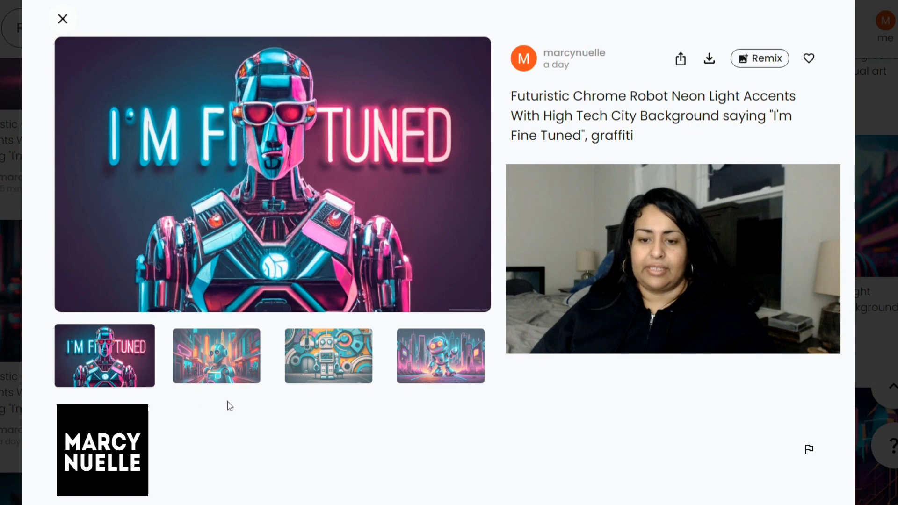
Step: View the graffiti robots, including the graffiti wall and neon city images
left_click(228, 366)
left_click(330, 361)
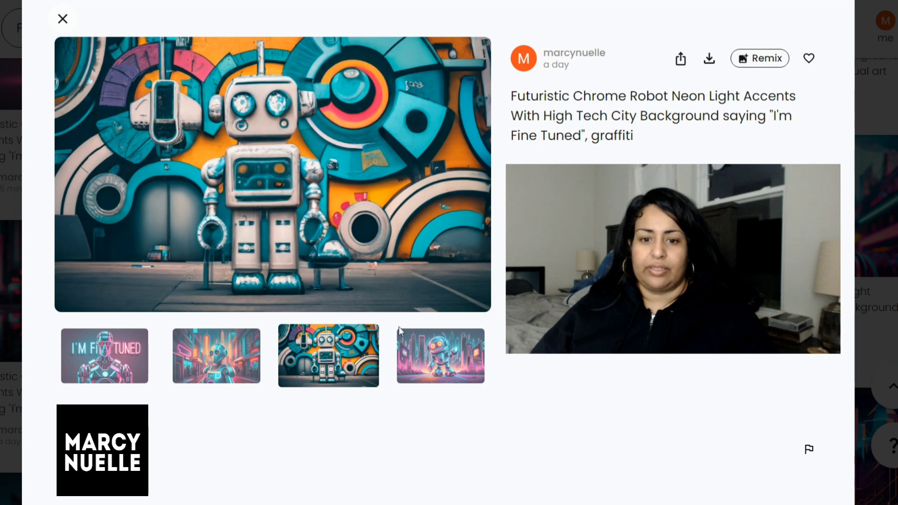
left_click(440, 357)
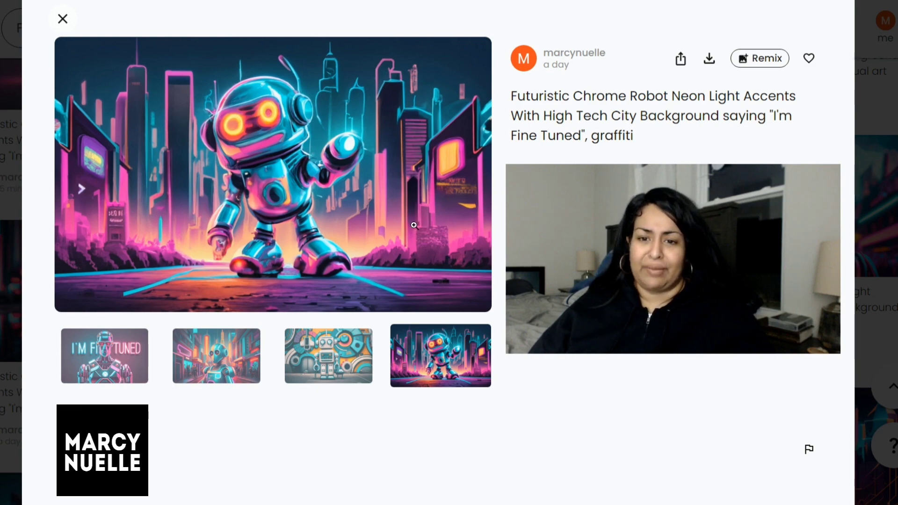
Step: Open the portrait photography set and view its robots, ending on the side profile
left_click(81, 189)
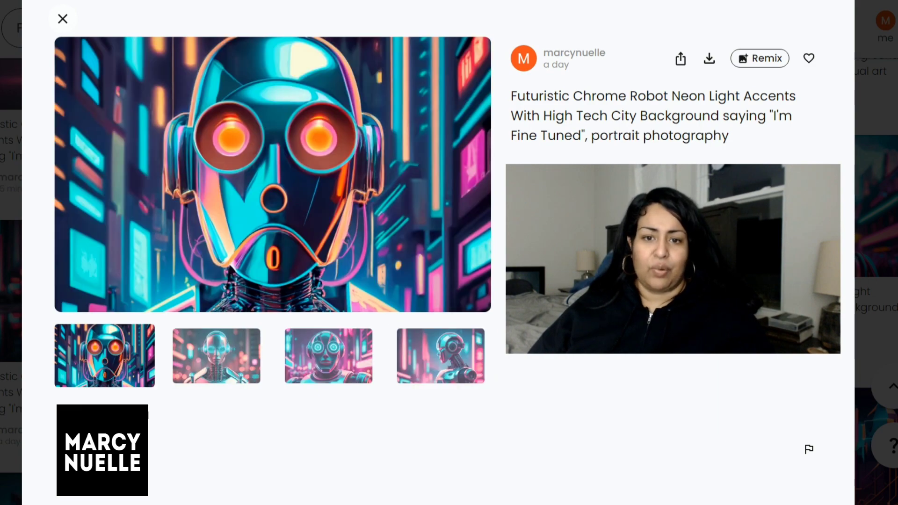
left_click(231, 371)
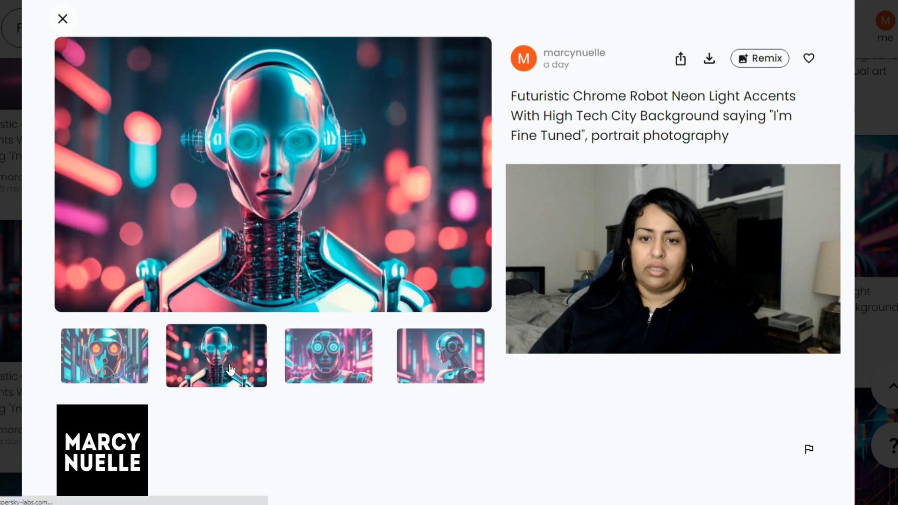
left_click(332, 363)
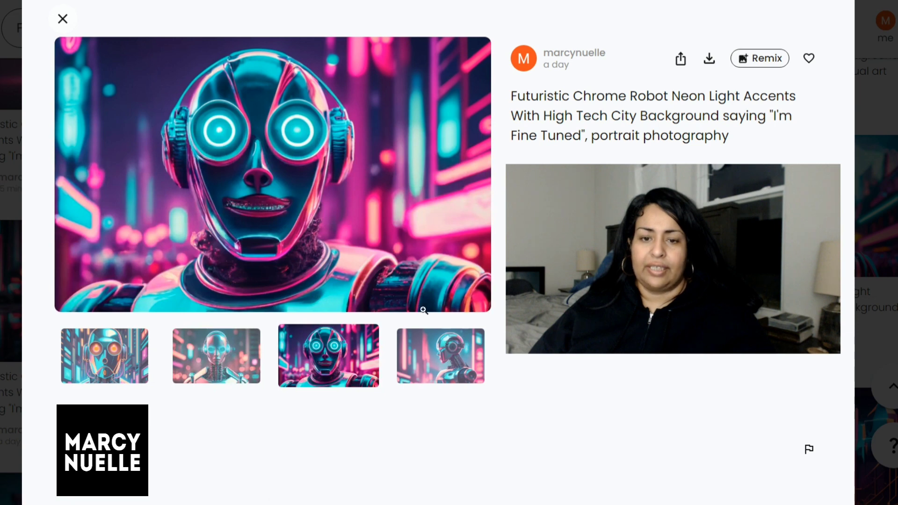
left_click(423, 364)
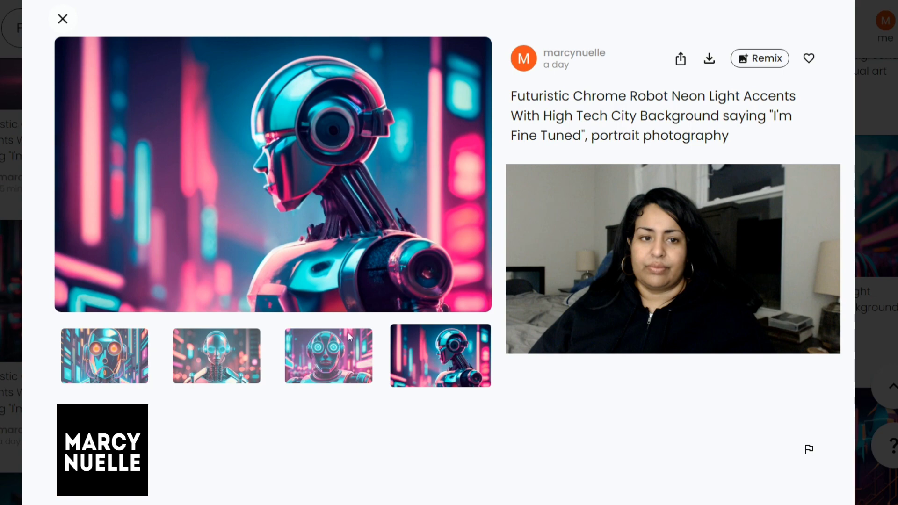
Step: Advance to the wildlife photography set and view its skyline, headphones and wet-street robot images
key("Right")
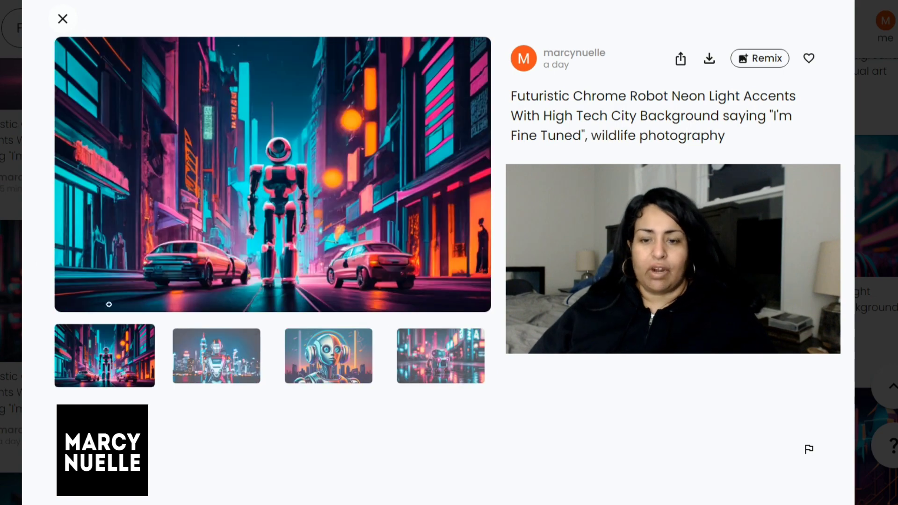
left_click(238, 354)
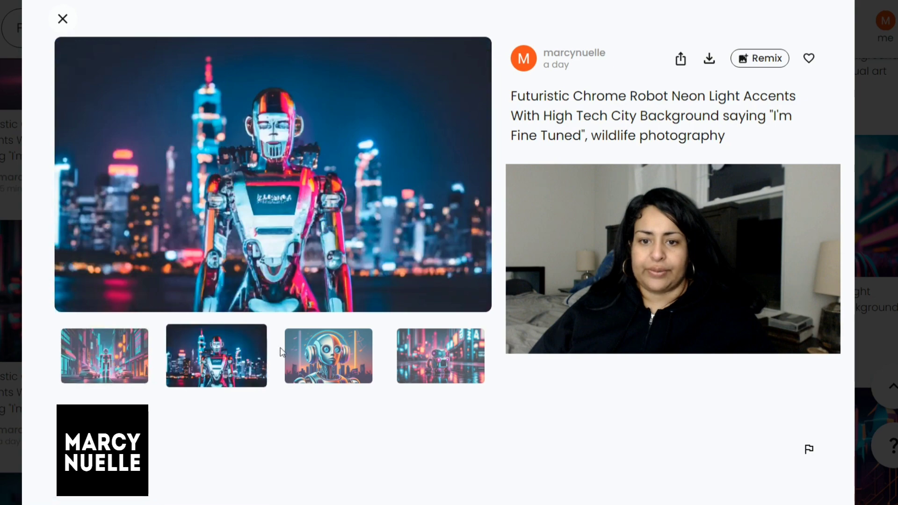
left_click(332, 356)
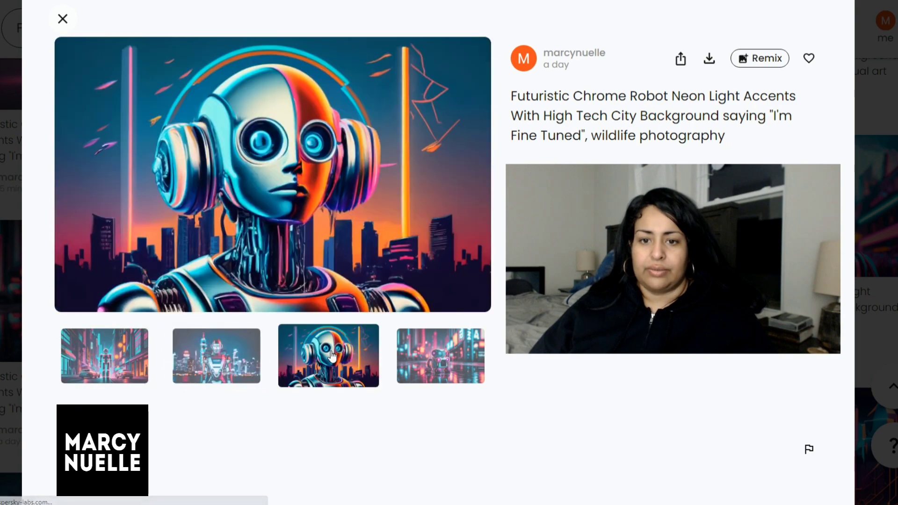
left_click(440, 352)
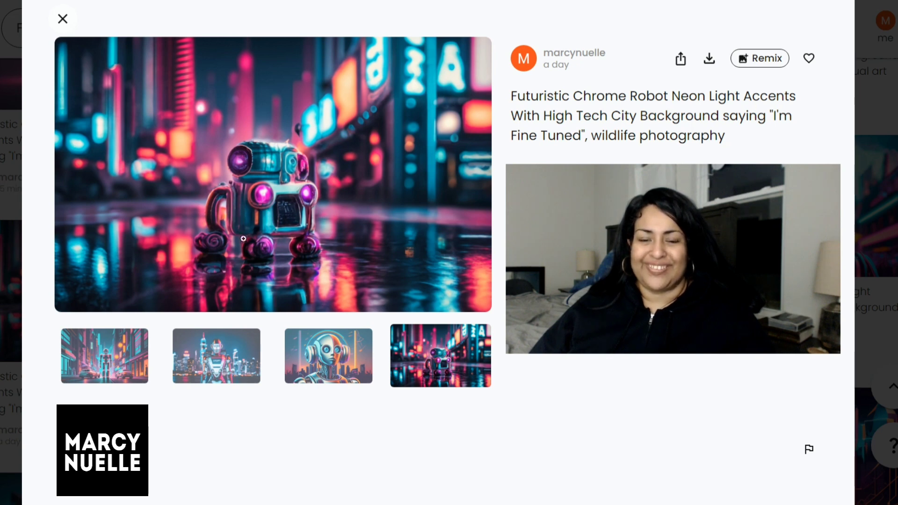
Step: Advance to the conceptual art set and view the blue-eyed, pink-eyed and I'M FINE TUNED sign images
key("Right")
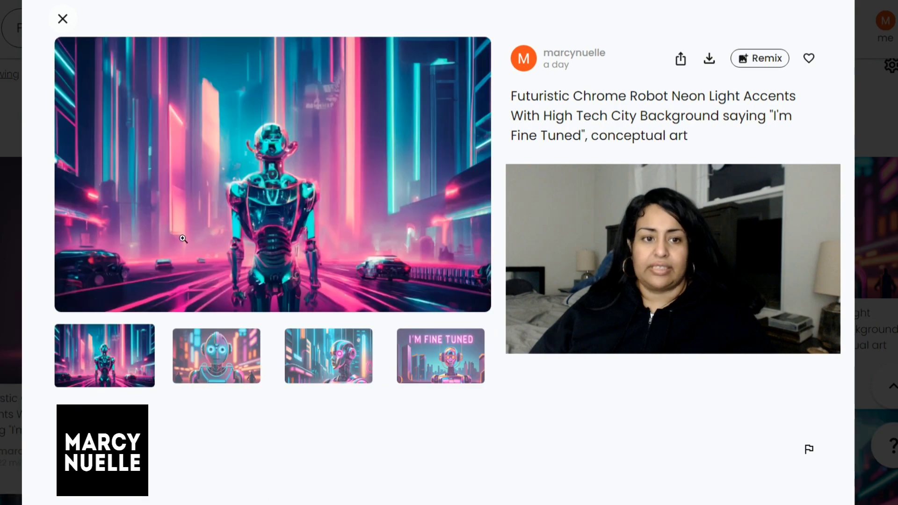
left_click(247, 365)
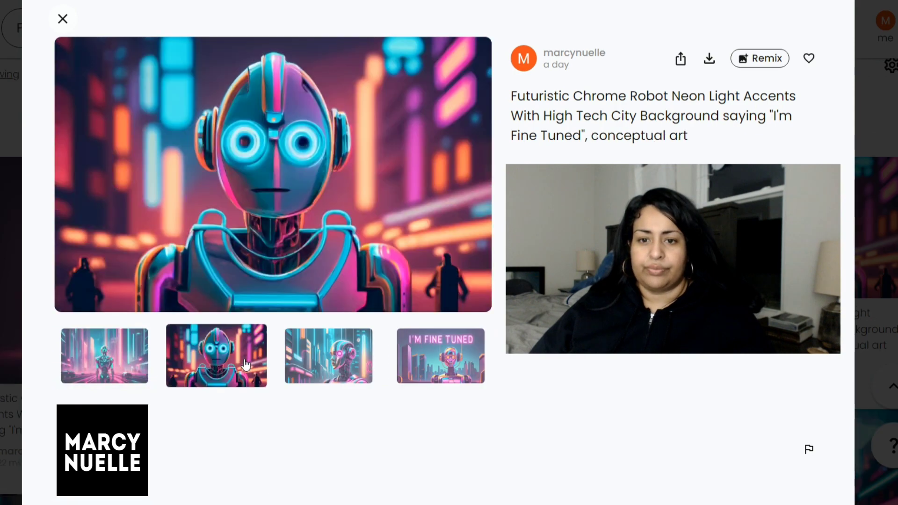
left_click(330, 352)
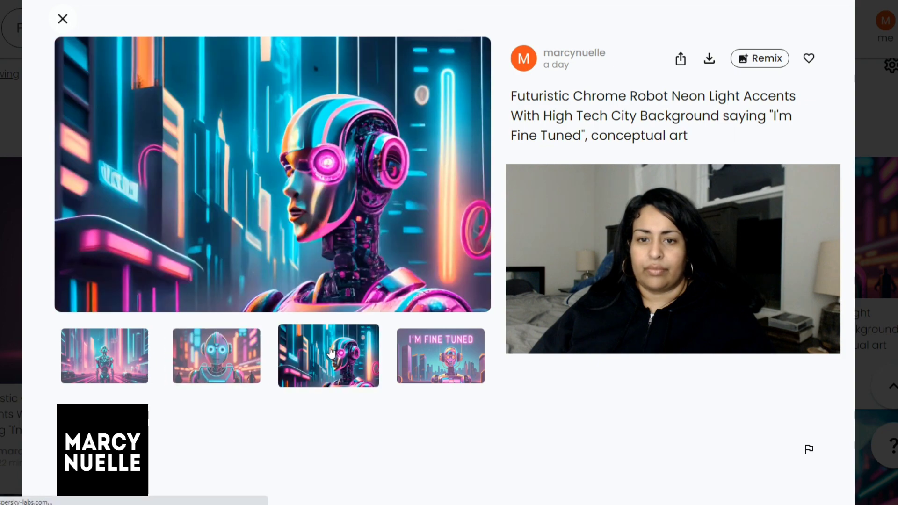
left_click(417, 353)
Step: Advance to the ukiyo-e set and compare its crowded street, boxy orange and visor helmet robots
key("Right")
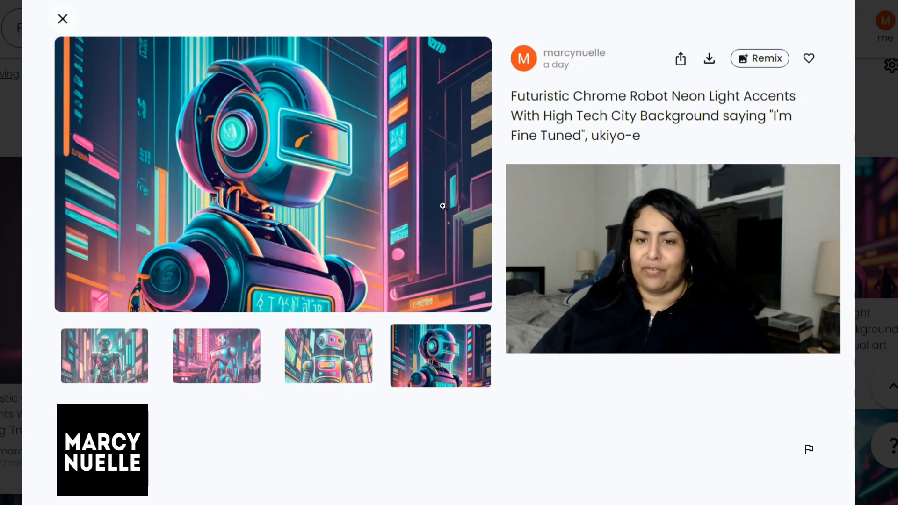
left_click(134, 357)
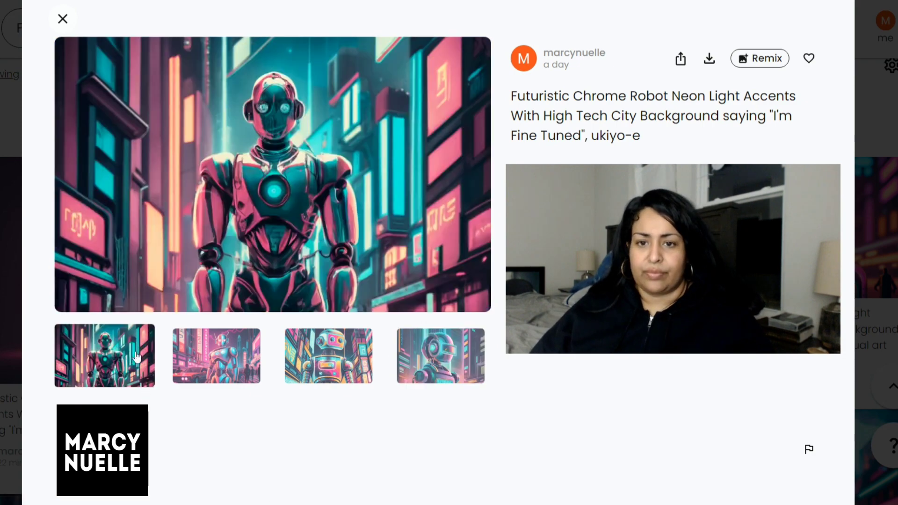
left_click(228, 356)
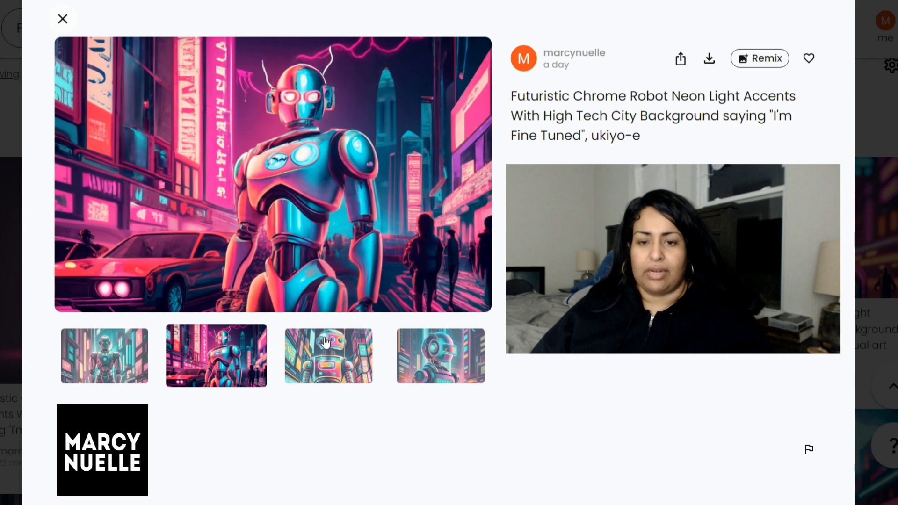
left_click(326, 343)
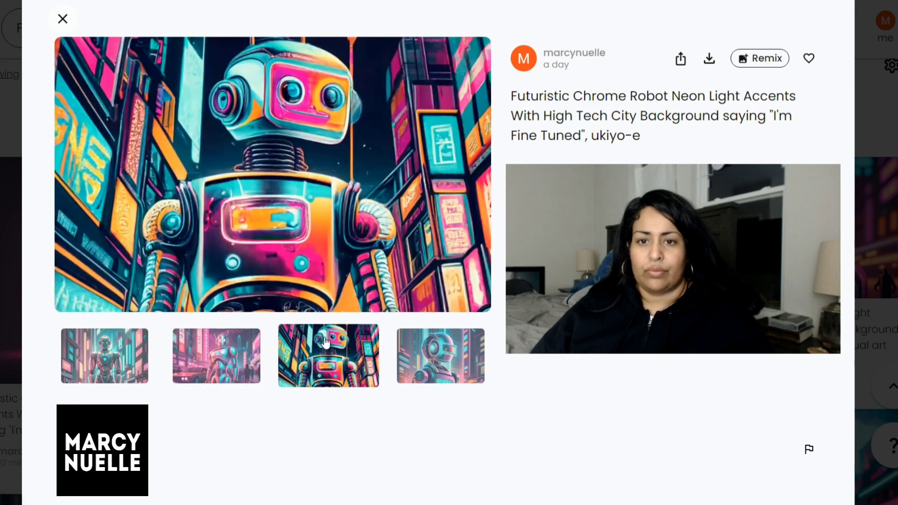
left_click(457, 353)
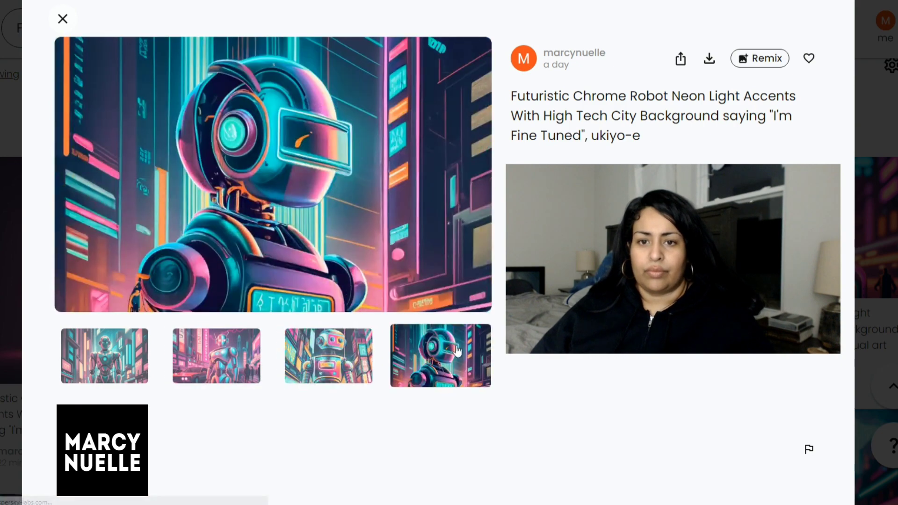
left_click(343, 349)
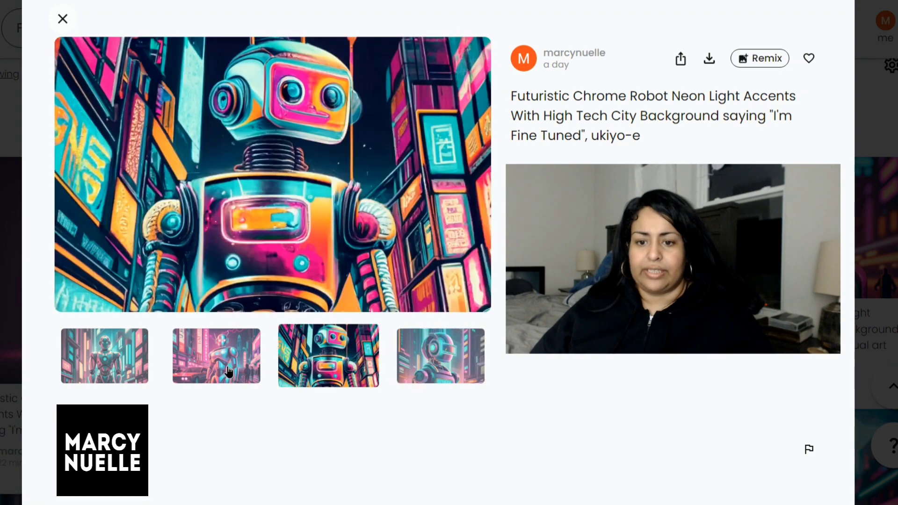
left_click(197, 367)
left_click(110, 369)
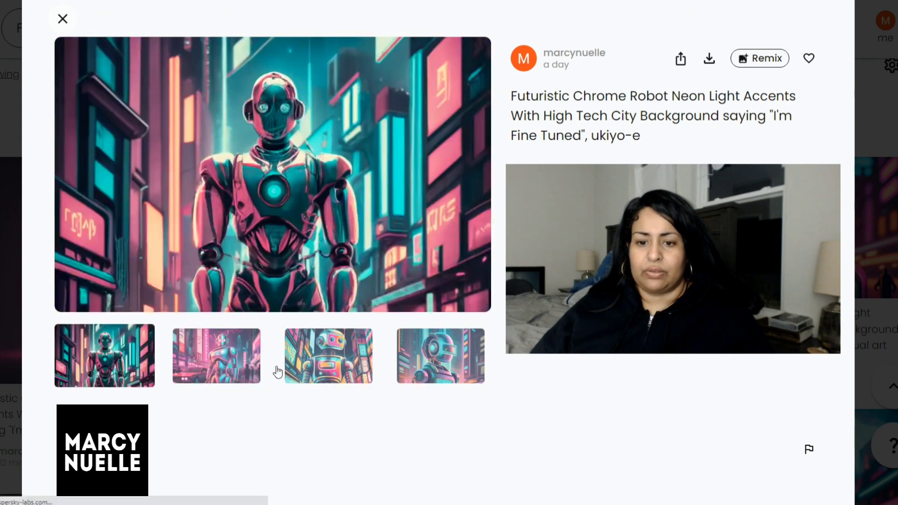
left_click(322, 367)
left_click(452, 358)
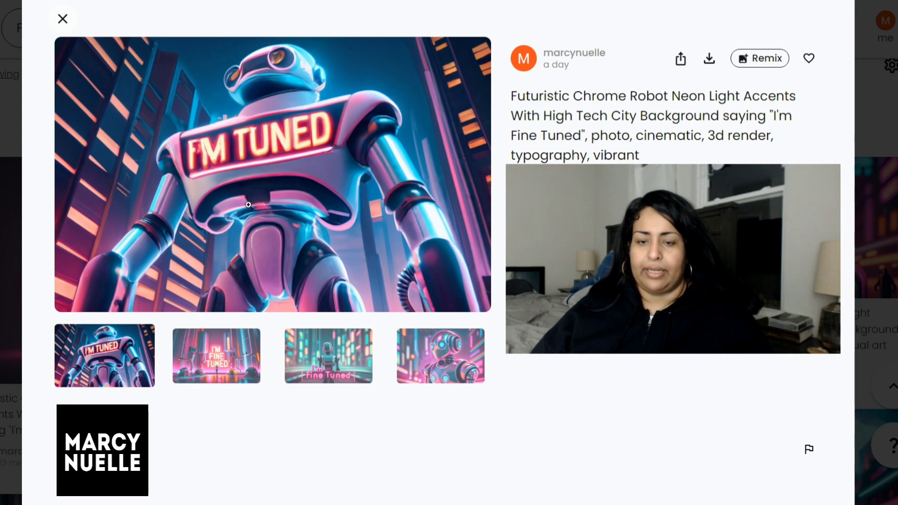
Step: Review the cinematic typography images: I'M FINE TUNED sign, robot above lettering, pink chrome close-up
left_click(218, 353)
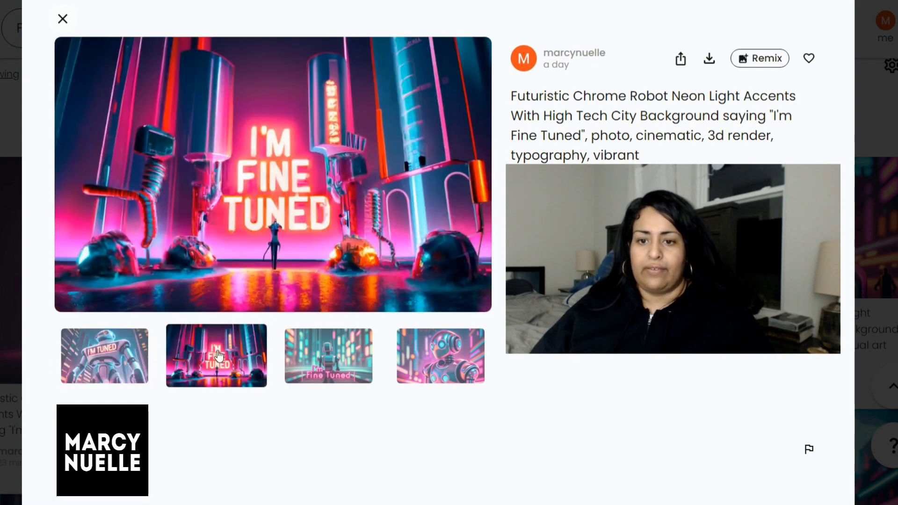
left_click(333, 356)
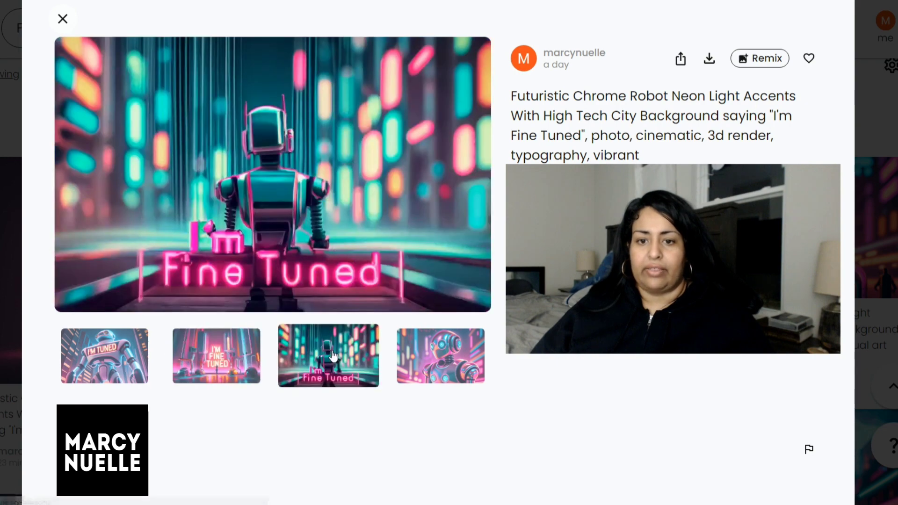
left_click(448, 348)
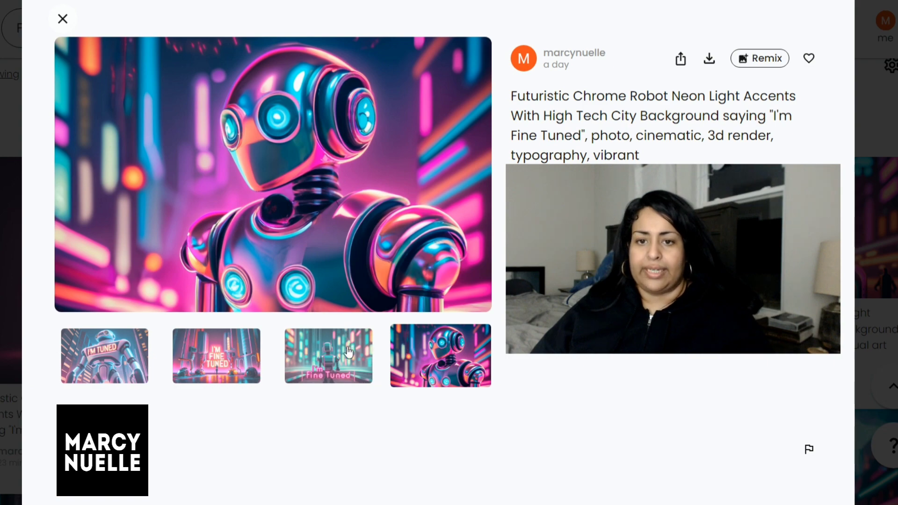
left_click(327, 355)
left_click(225, 356)
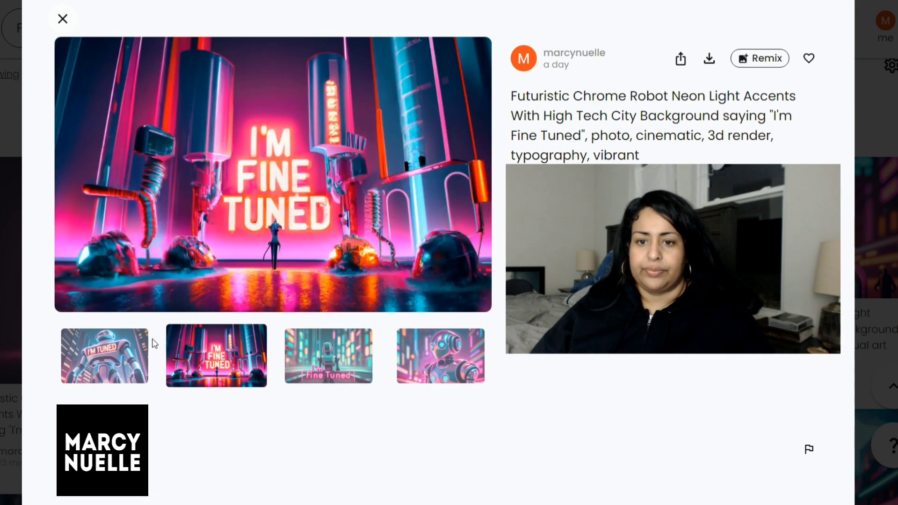
left_click(134, 364)
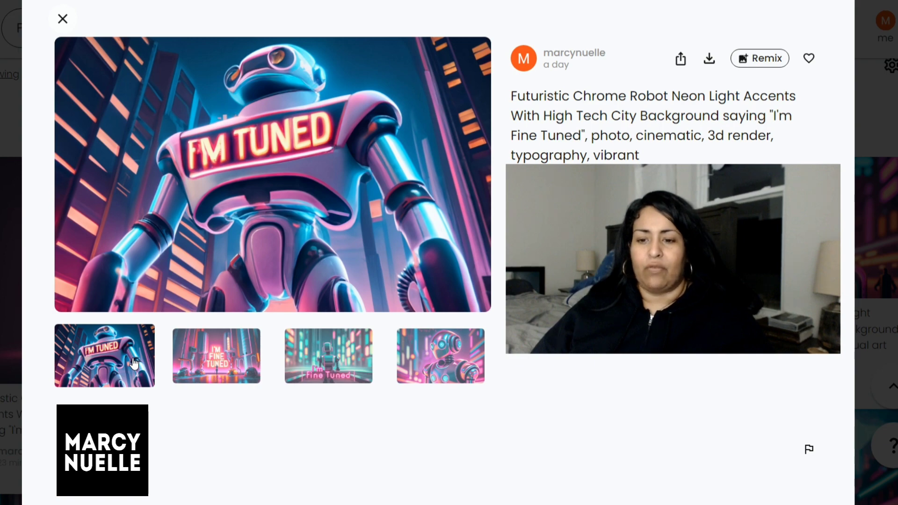
left_click(223, 368)
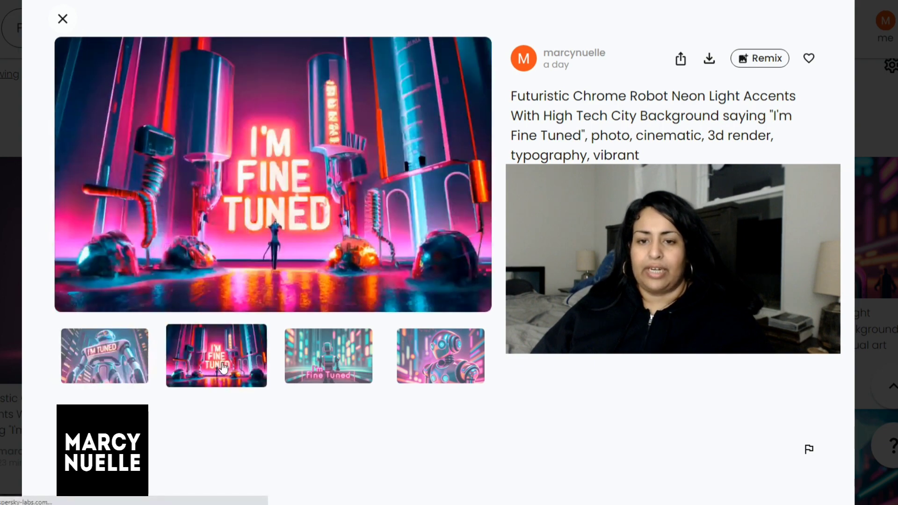